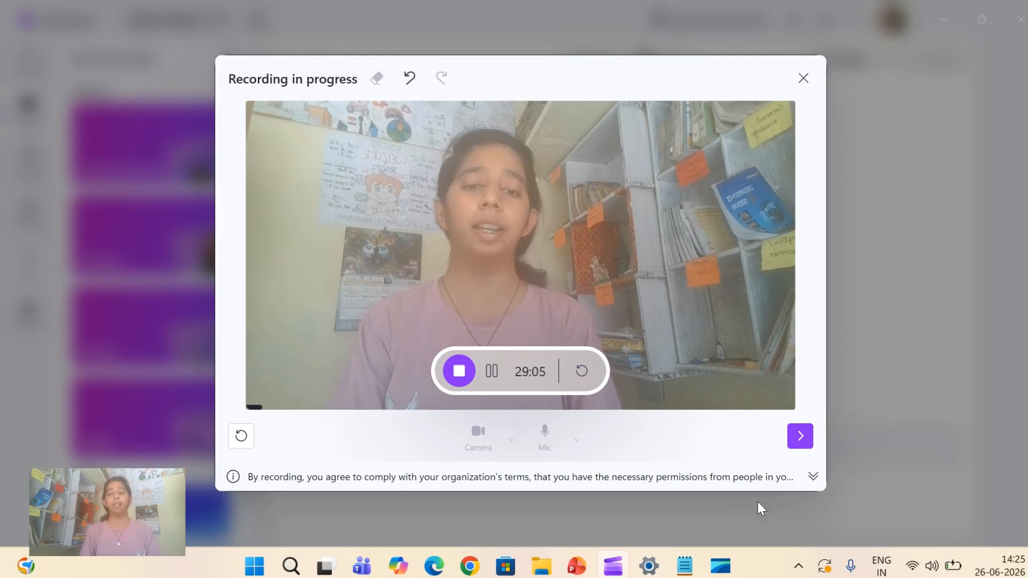
Step: Switch to Notepad and save the blank document in Downloads as a text file named with the author's first name
mouse_move(605, 568)
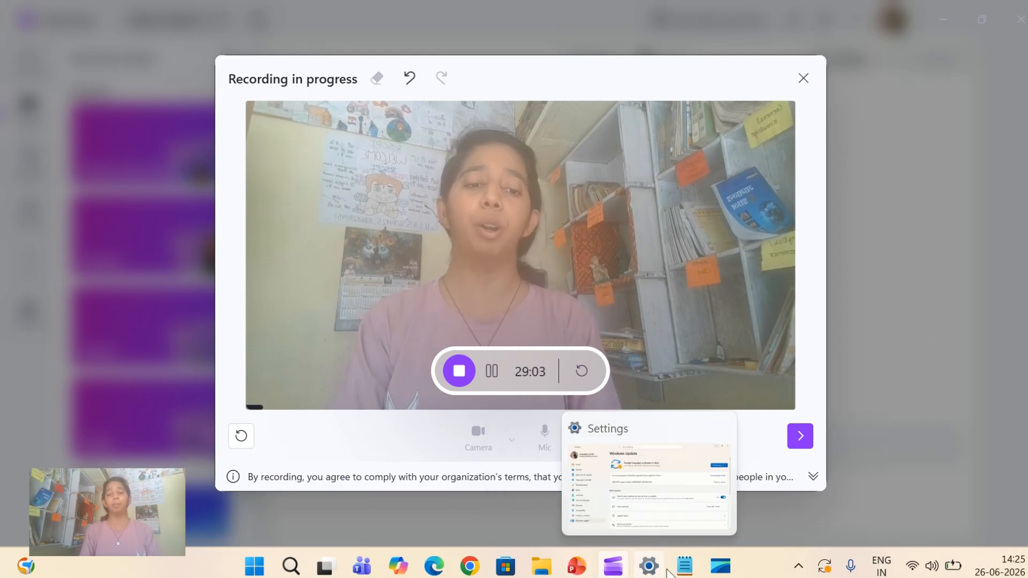
mouse_move(685, 567)
click(682, 508)
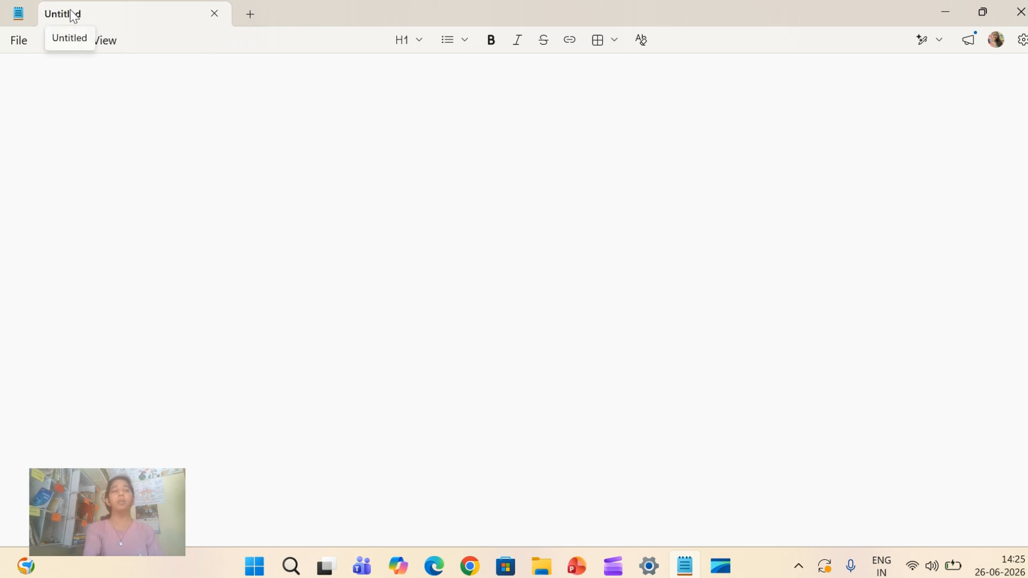
key(ctrl+s)
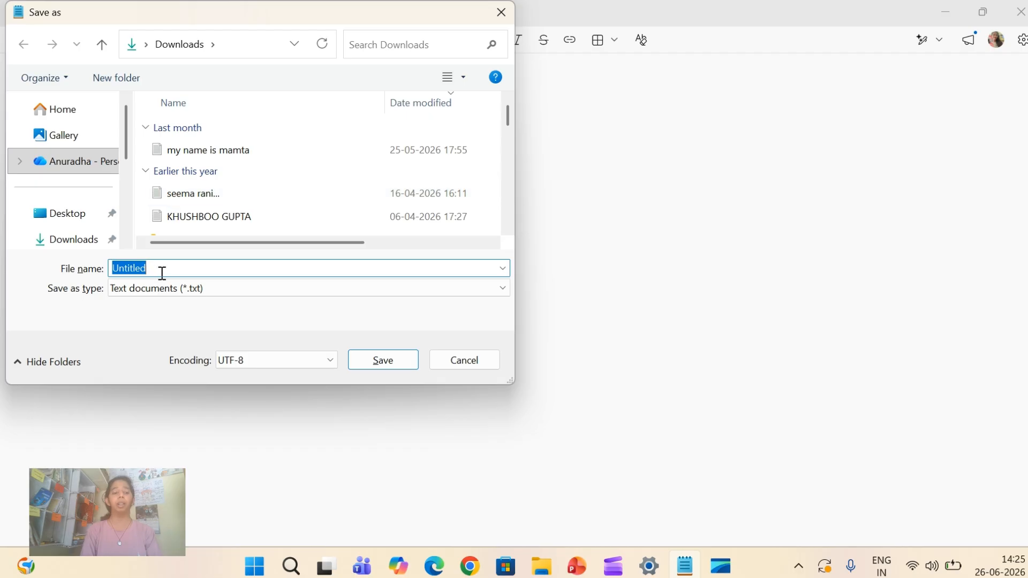
text(ANURADHA)
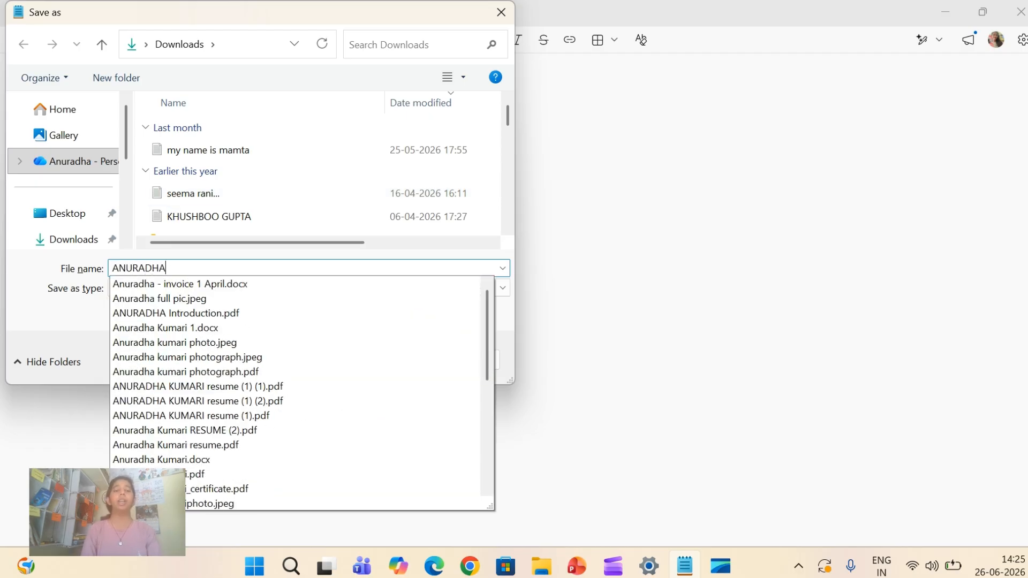
click(79, 236)
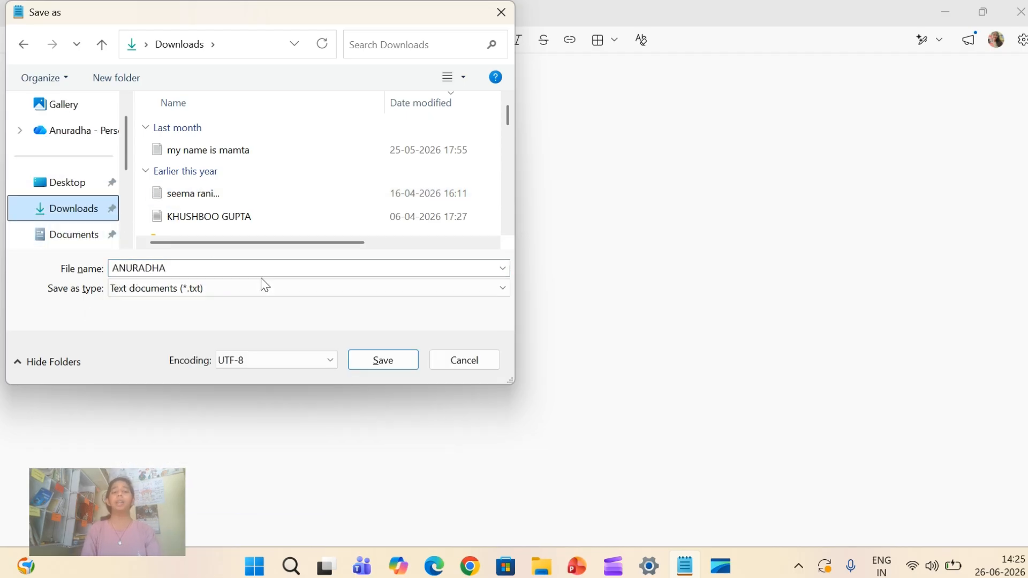
click(377, 356)
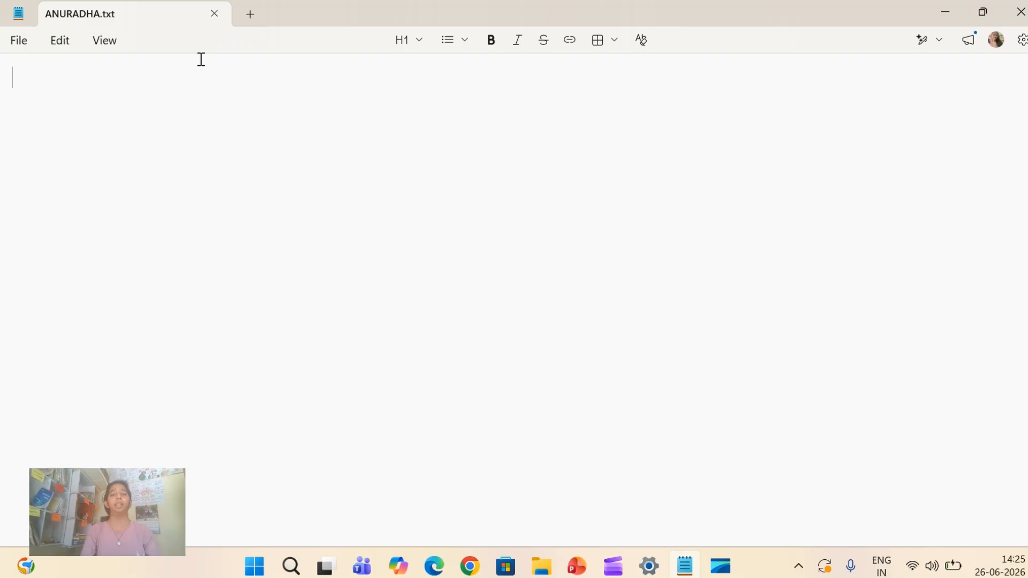
Step: Add three new blank document tabs beside the saved text file
click(19, 41)
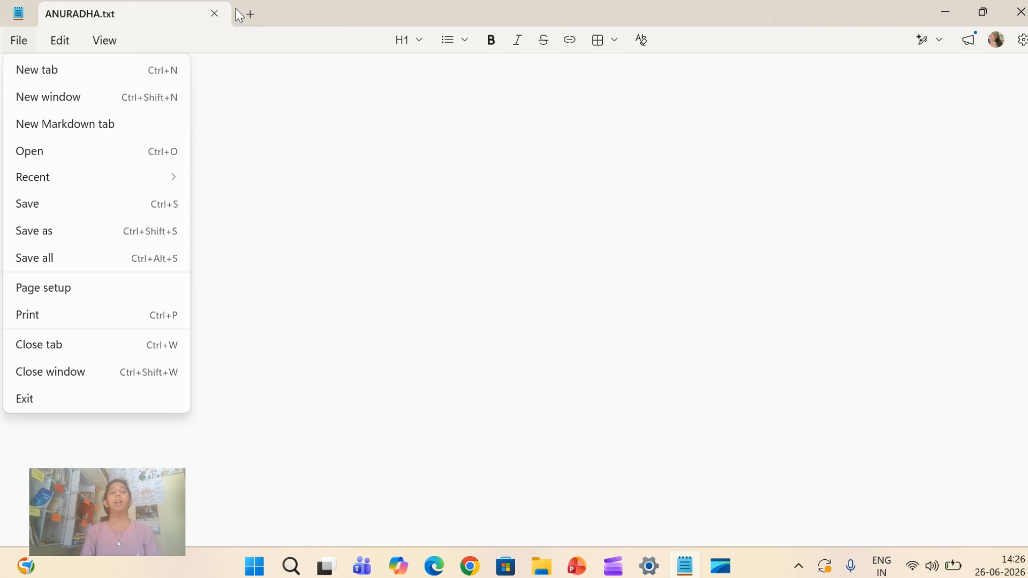
click(253, 14)
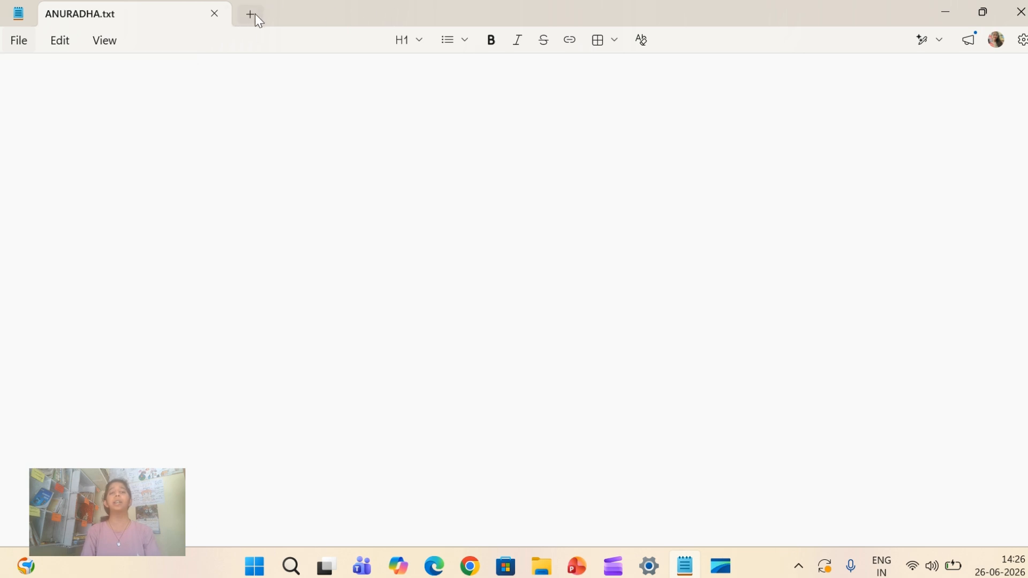
click(255, 14)
click(449, 16)
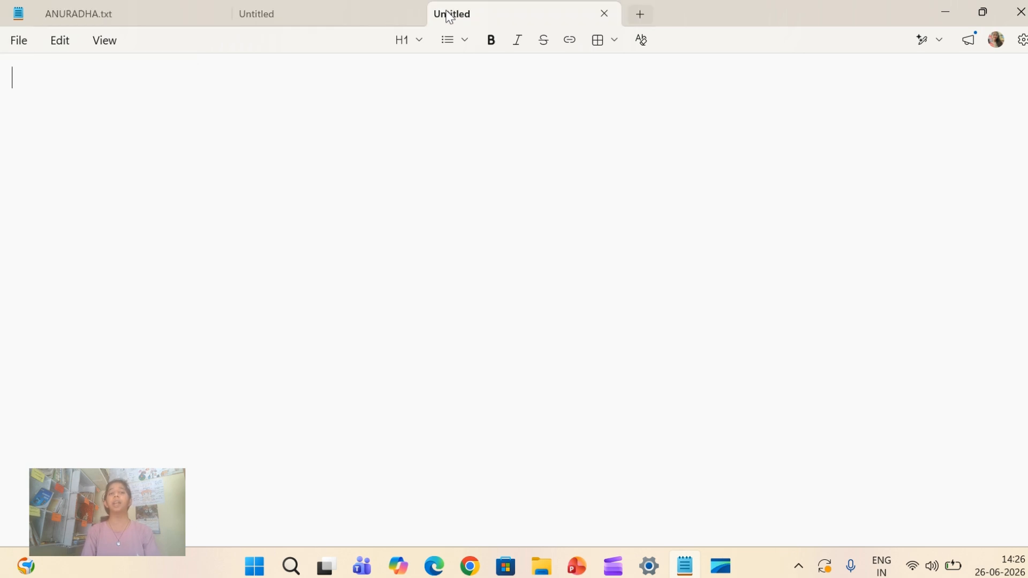
click(22, 41)
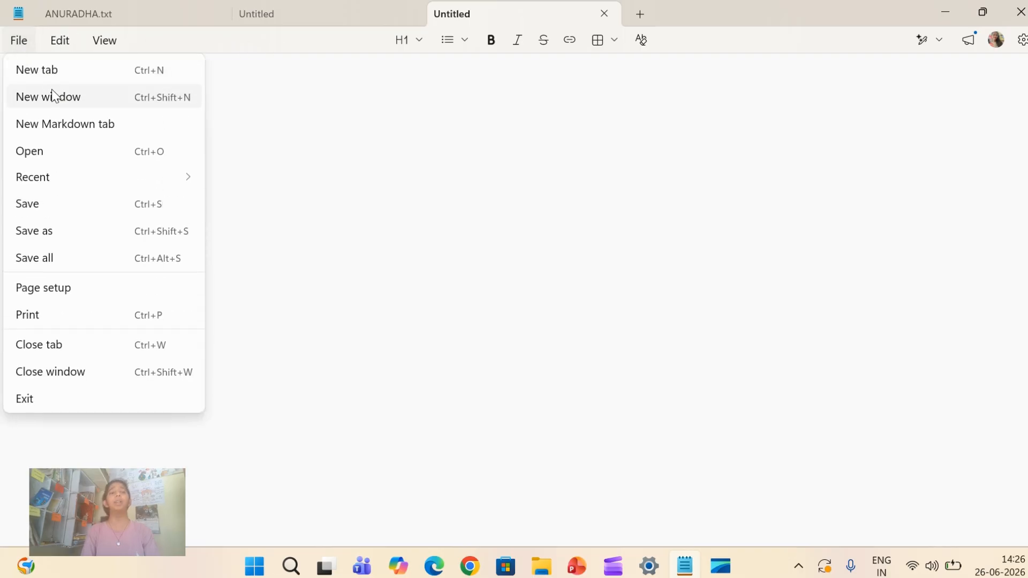
click(75, 71)
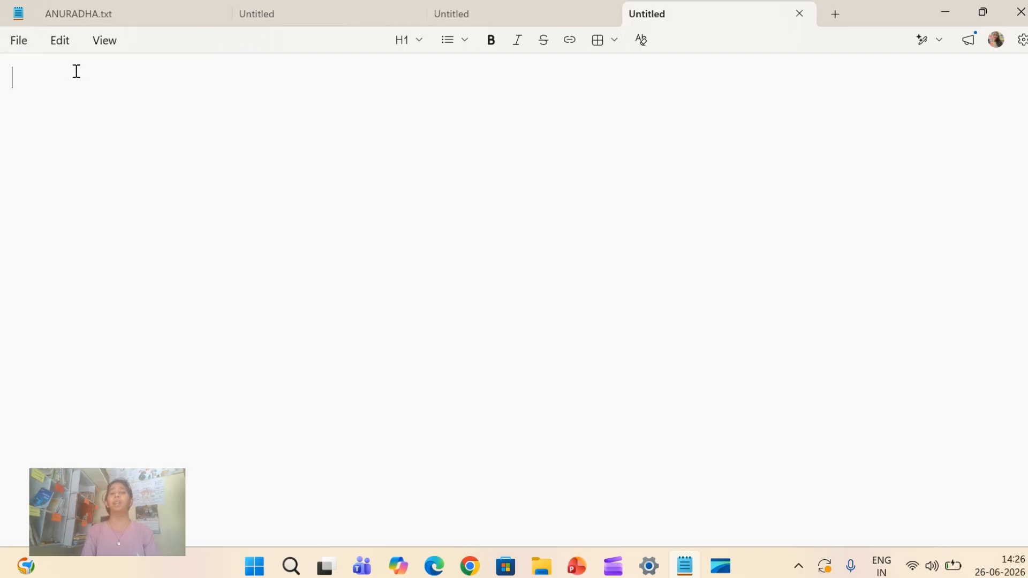
Step: Open a separate new Notepad window and close it again
click(19, 44)
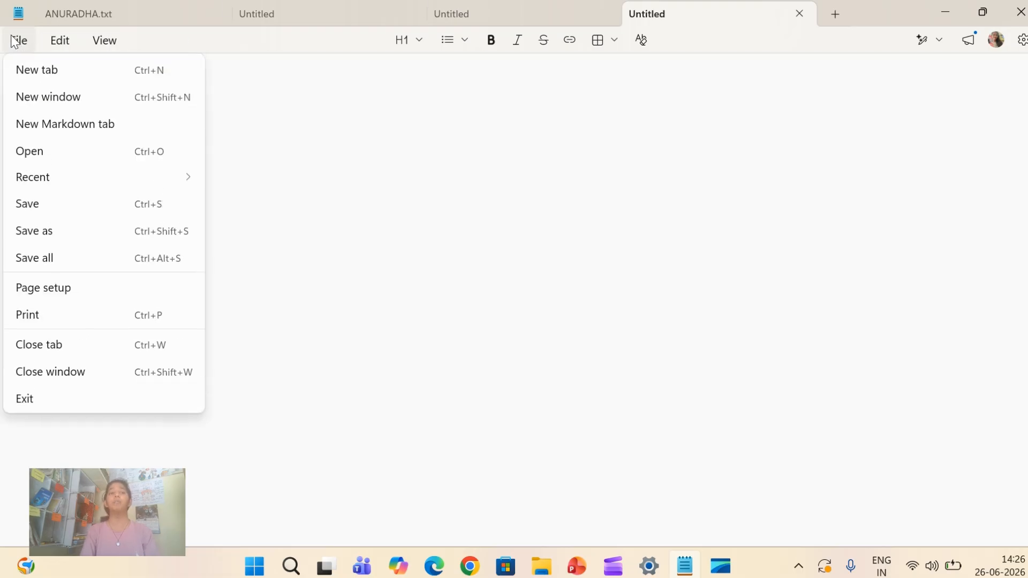
click(15, 40)
click(15, 40)
click(69, 98)
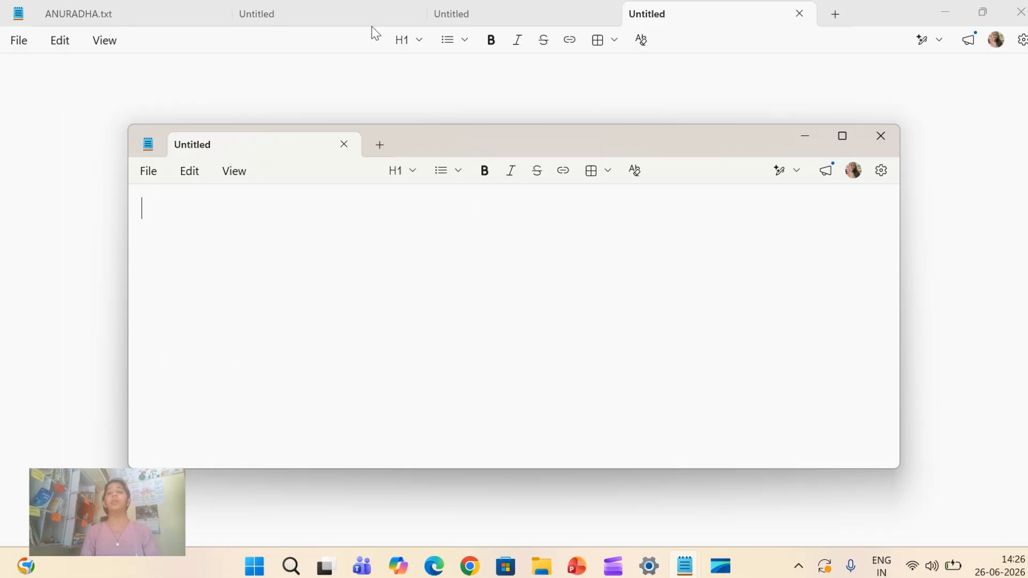
click(880, 136)
Step: Add a new Markdown tab after the blank document tabs
click(8, 46)
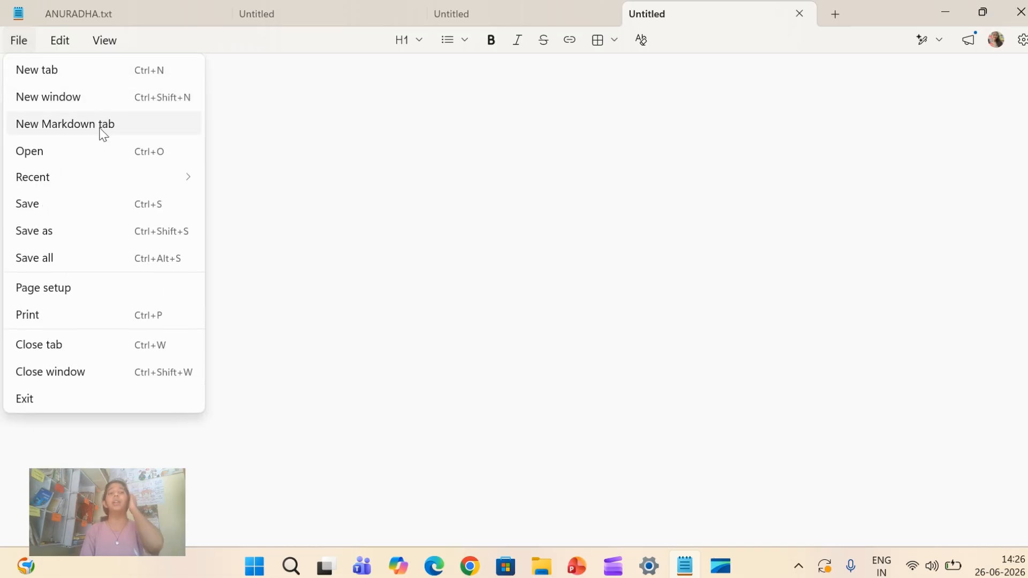
click(136, 124)
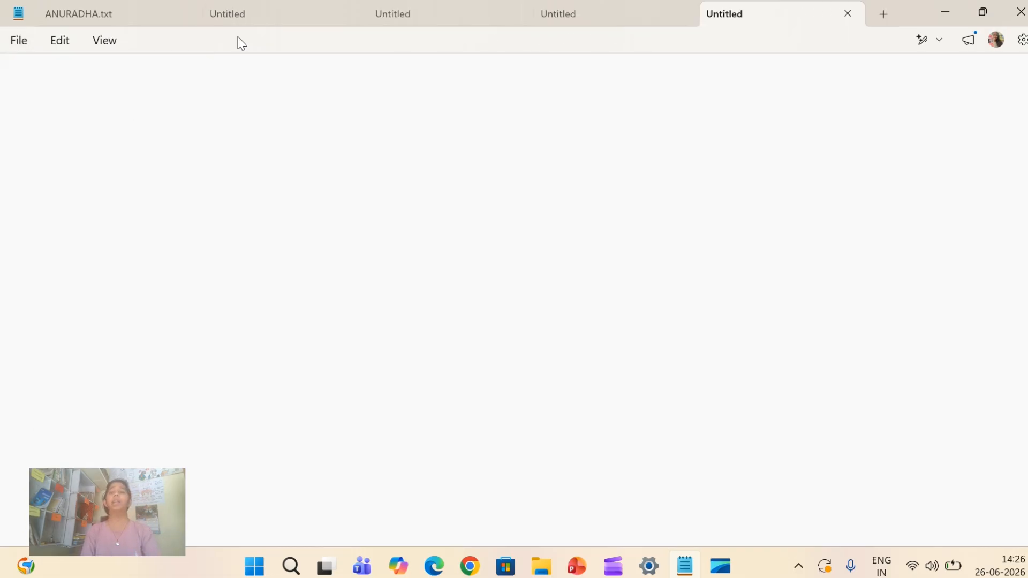
Step: Look at the files offered for opening in Downloads and at the list of recent files, without opening any
click(12, 44)
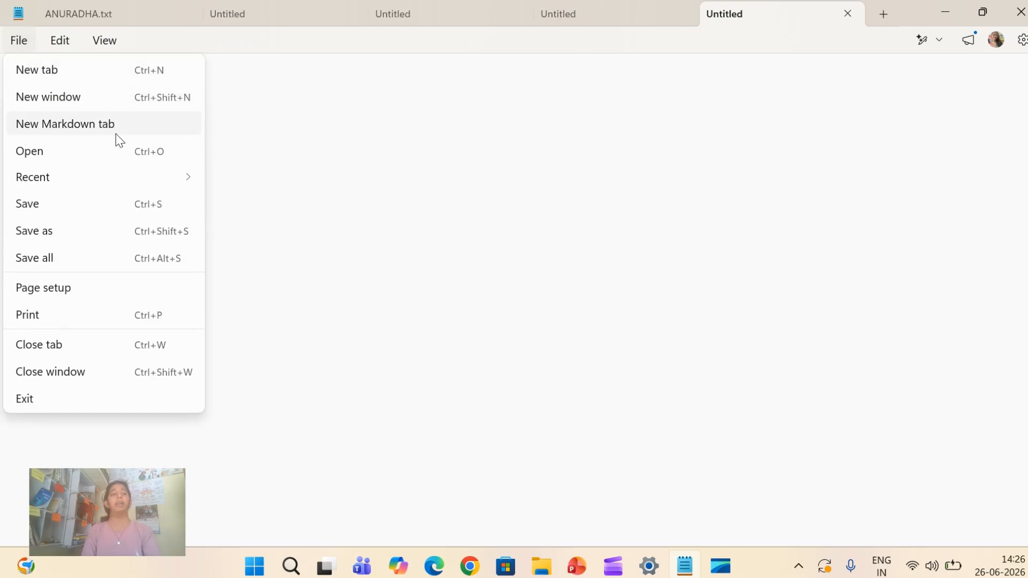
click(50, 155)
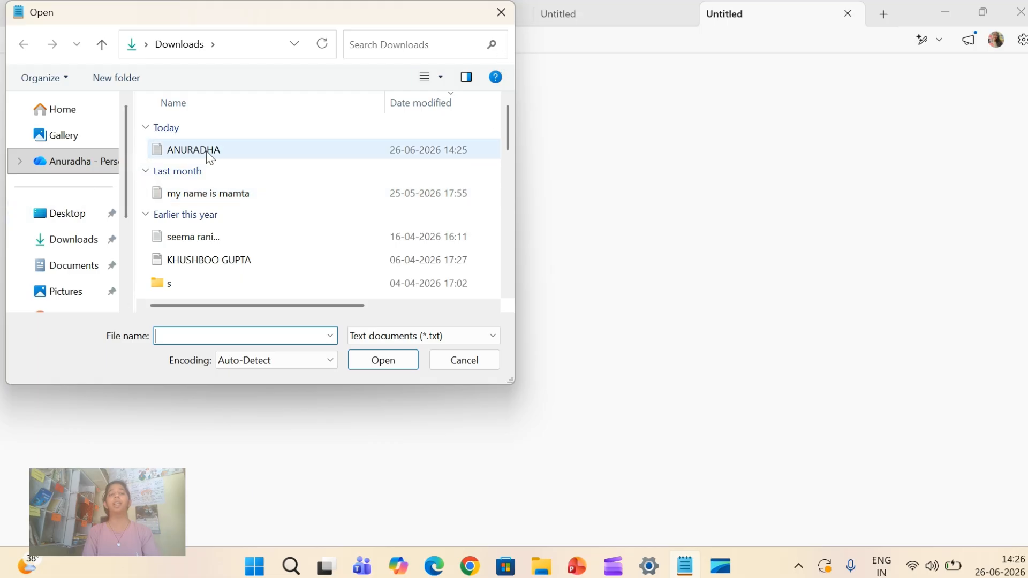
click(500, 11)
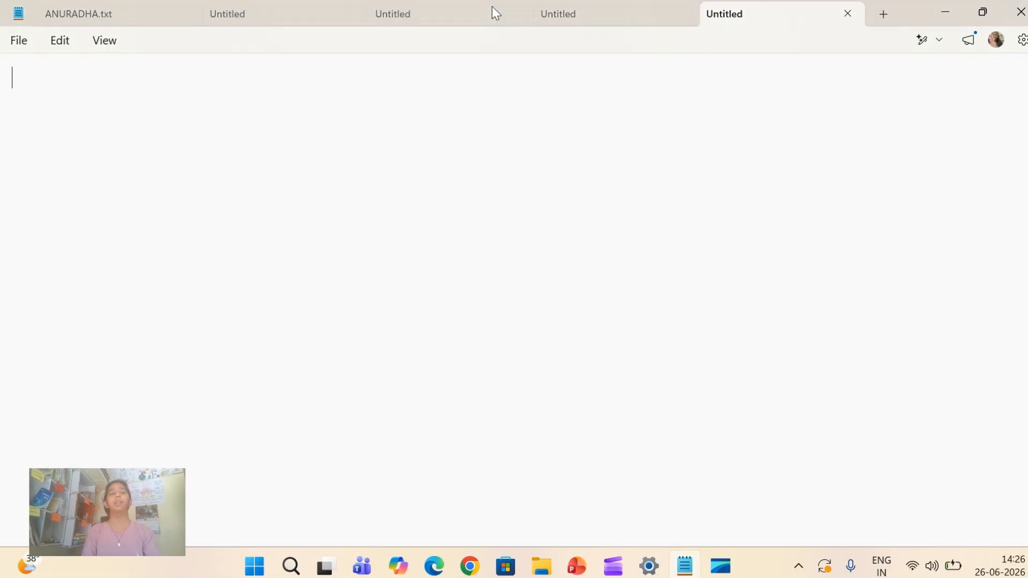
click(15, 45)
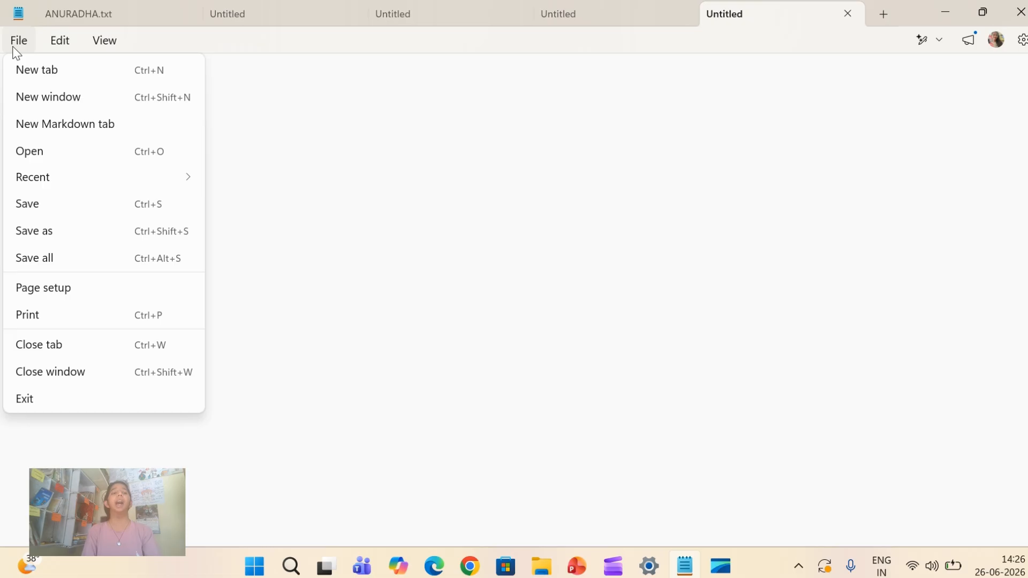
mouse_move(52, 179)
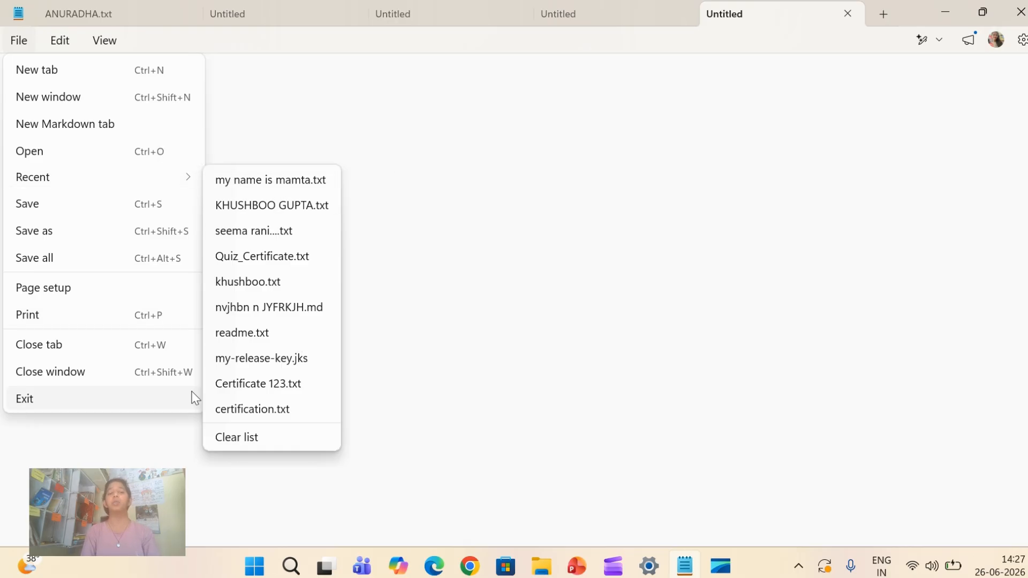
click(318, 137)
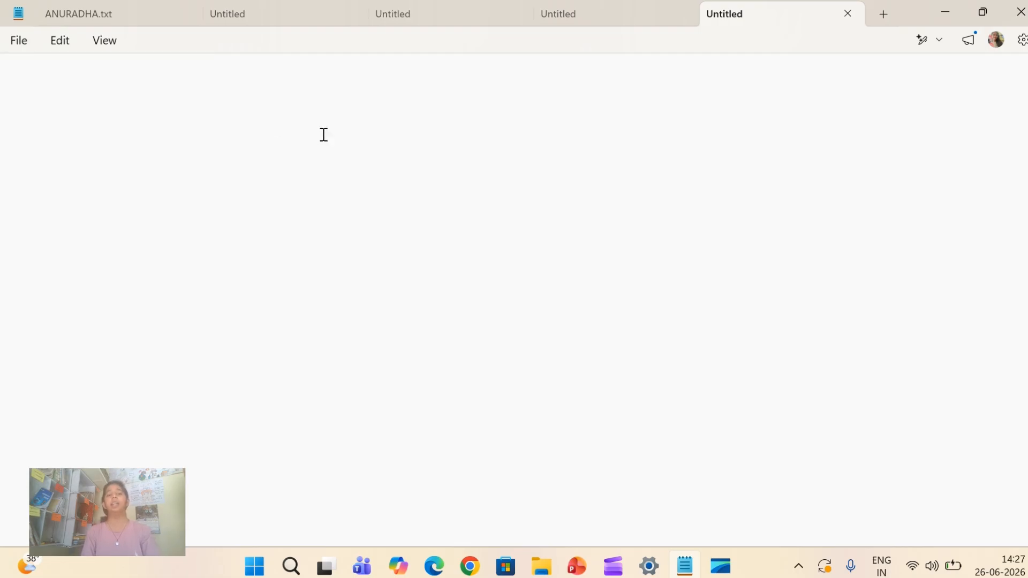
Step: Review the page setup options, including the available paper sizes, and leave without applying changes
click(27, 41)
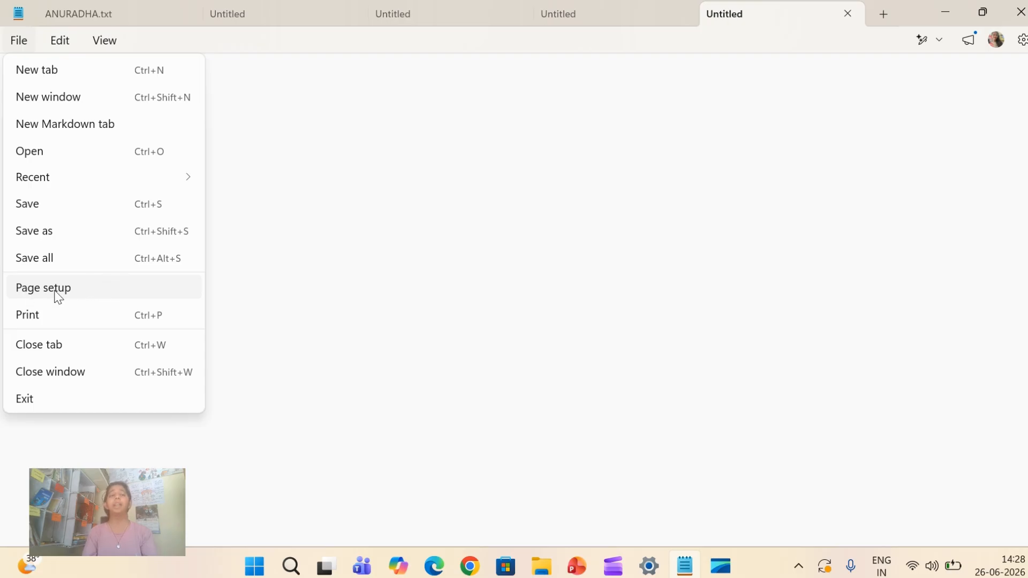
click(106, 295)
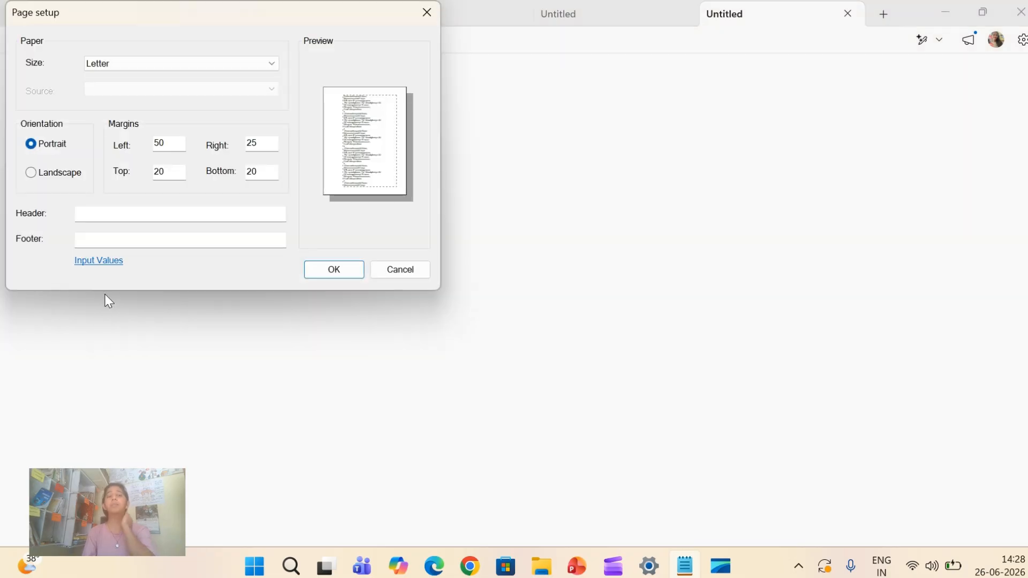
click(272, 63)
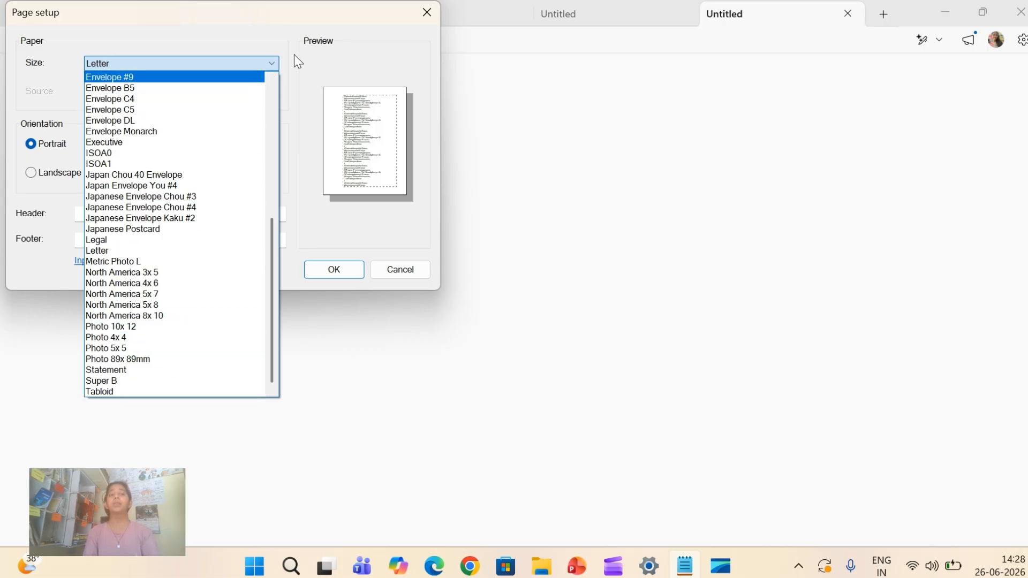
click(321, 74)
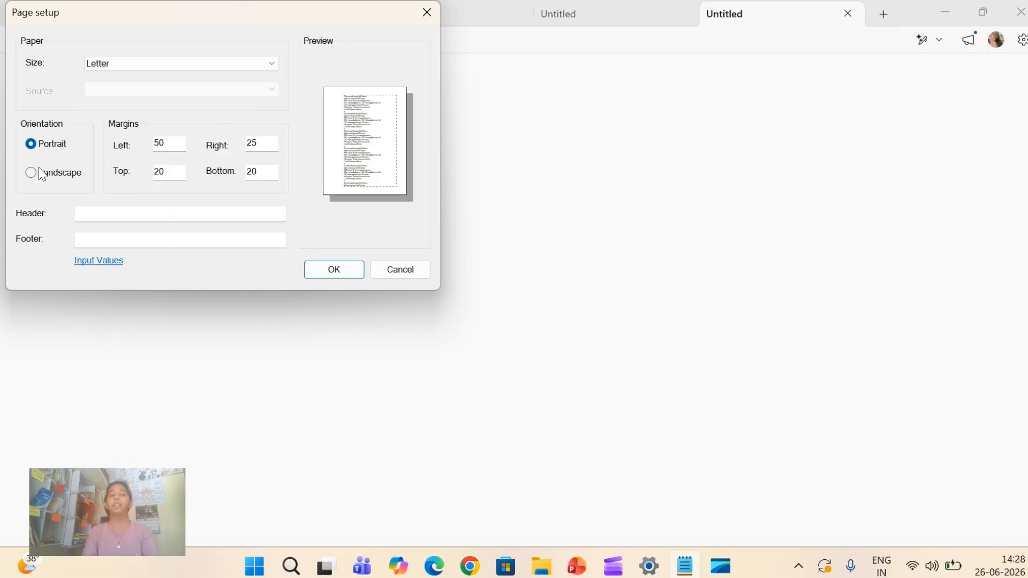
click(426, 13)
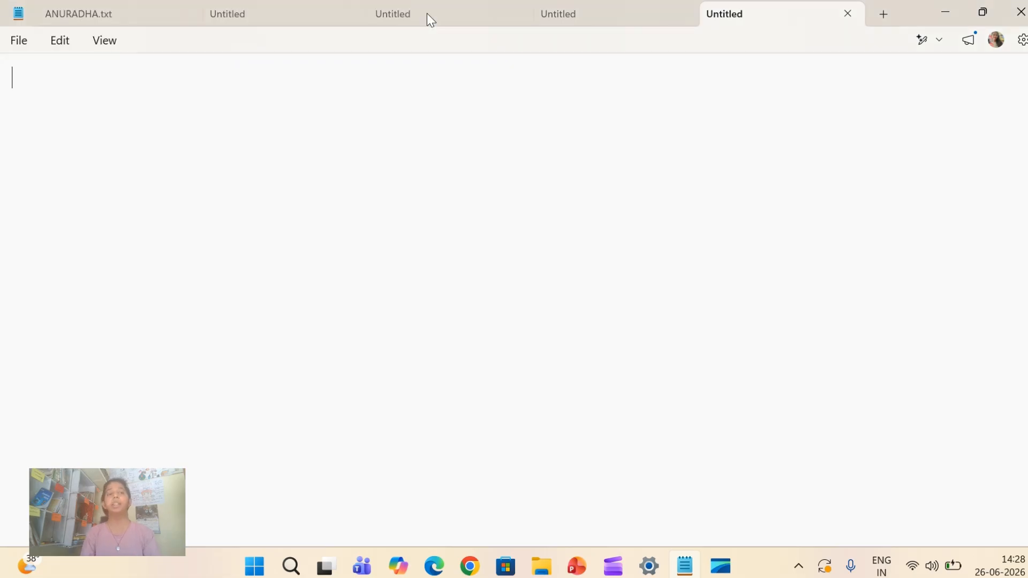
click(21, 40)
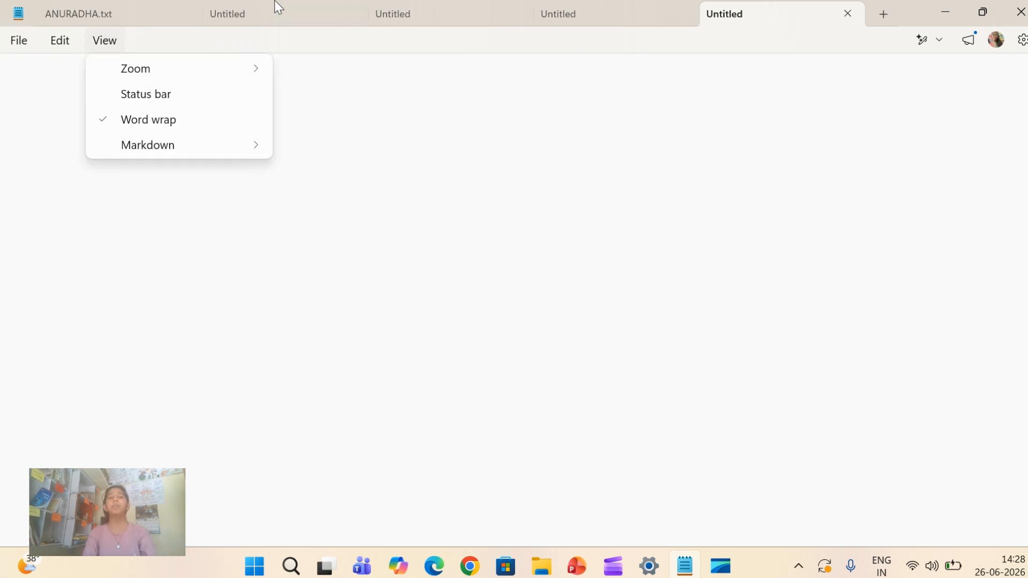
click(19, 40)
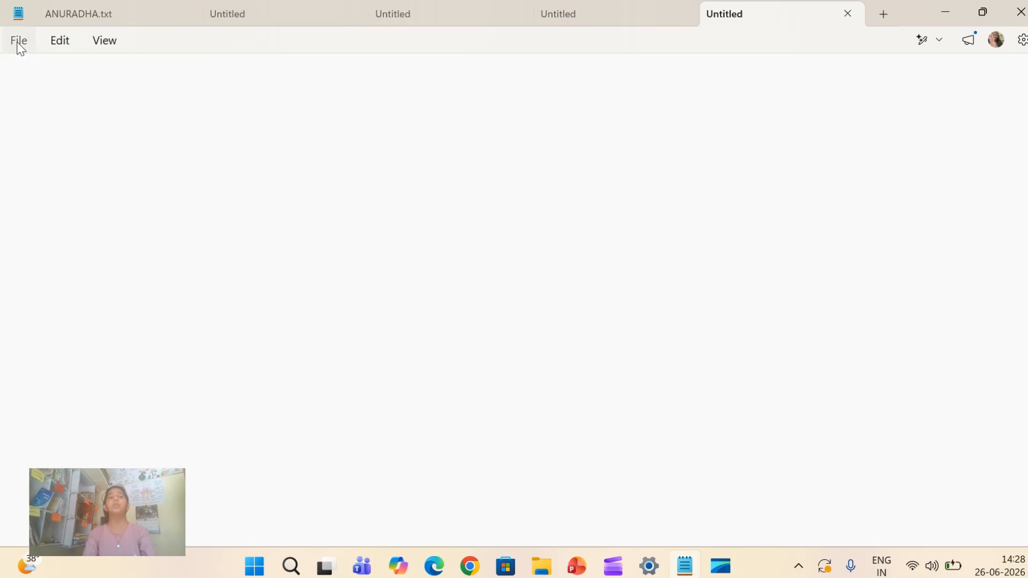
Step: Enter the text TFHGB in the first untitled tab and close that tab without saving
click(245, 12)
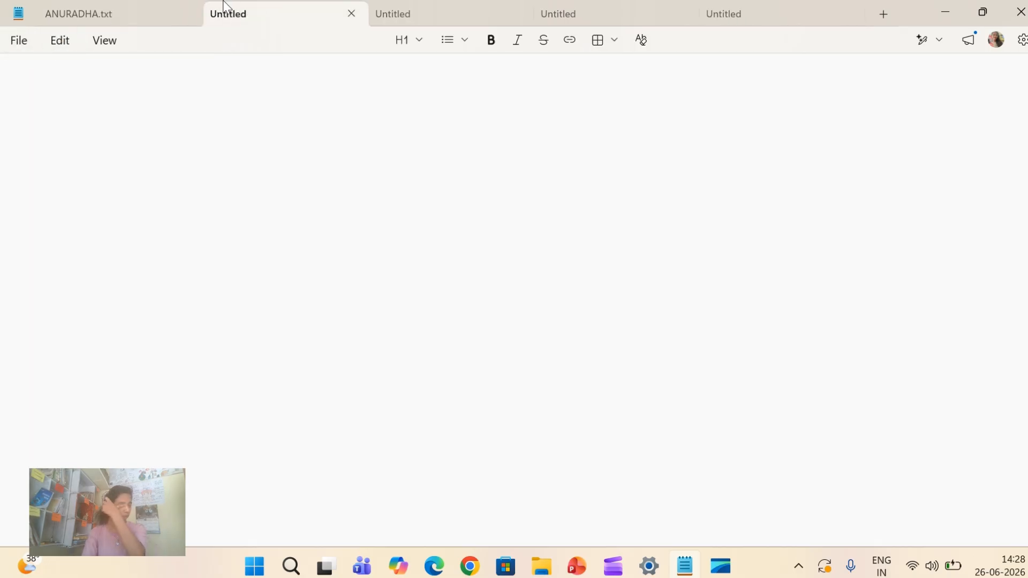
text(TFHGB)
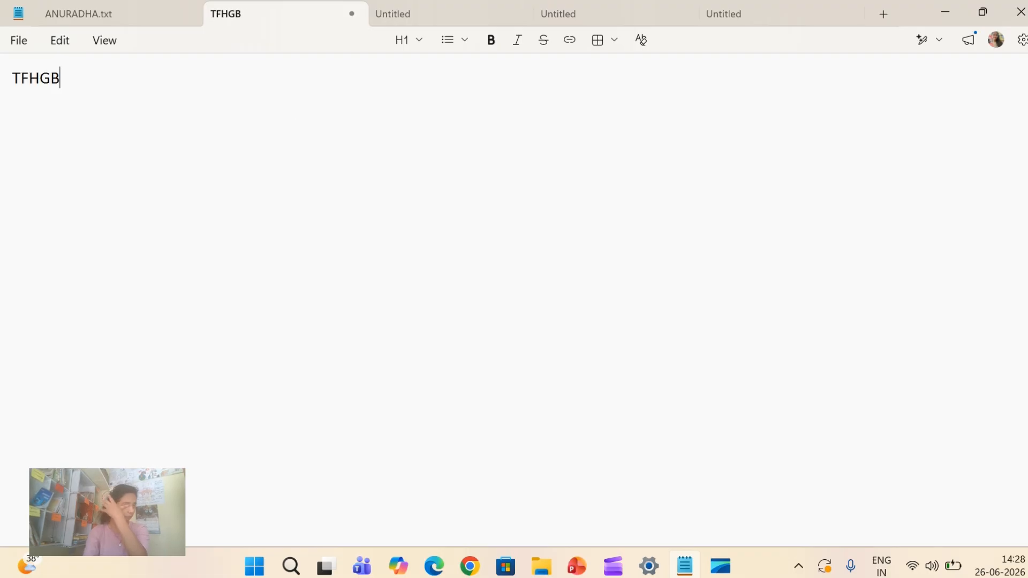
click(20, 41)
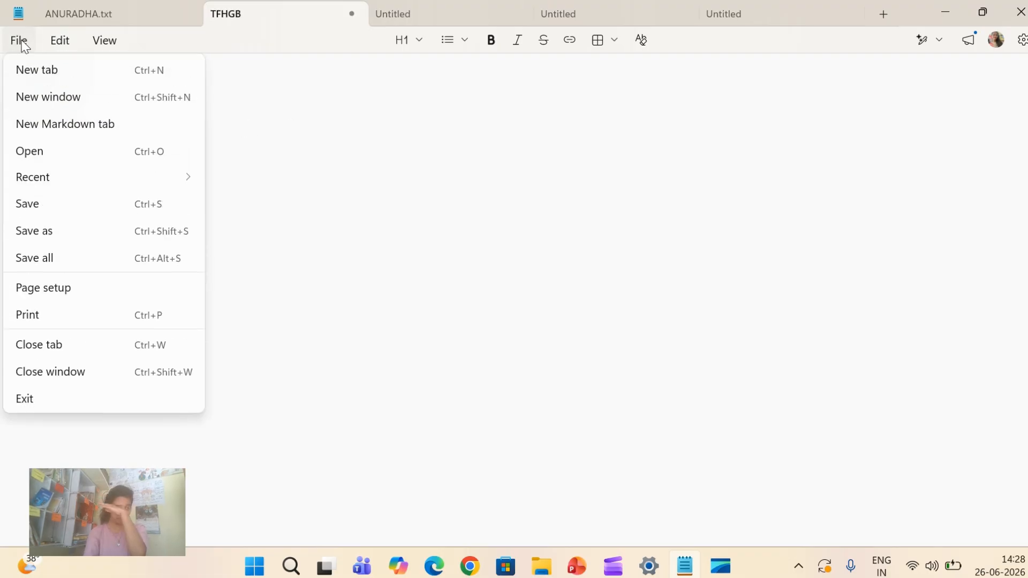
click(58, 346)
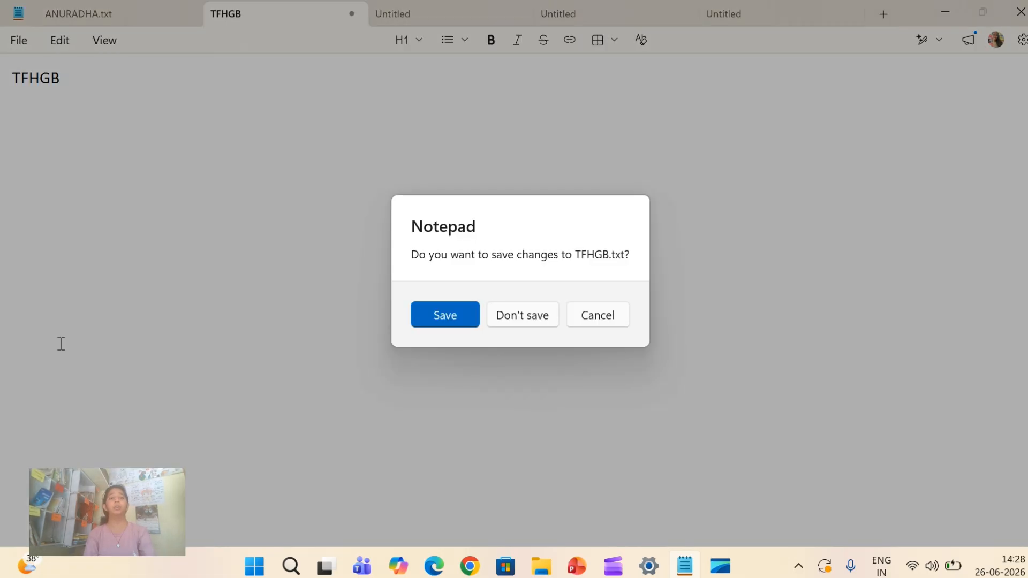
click(523, 314)
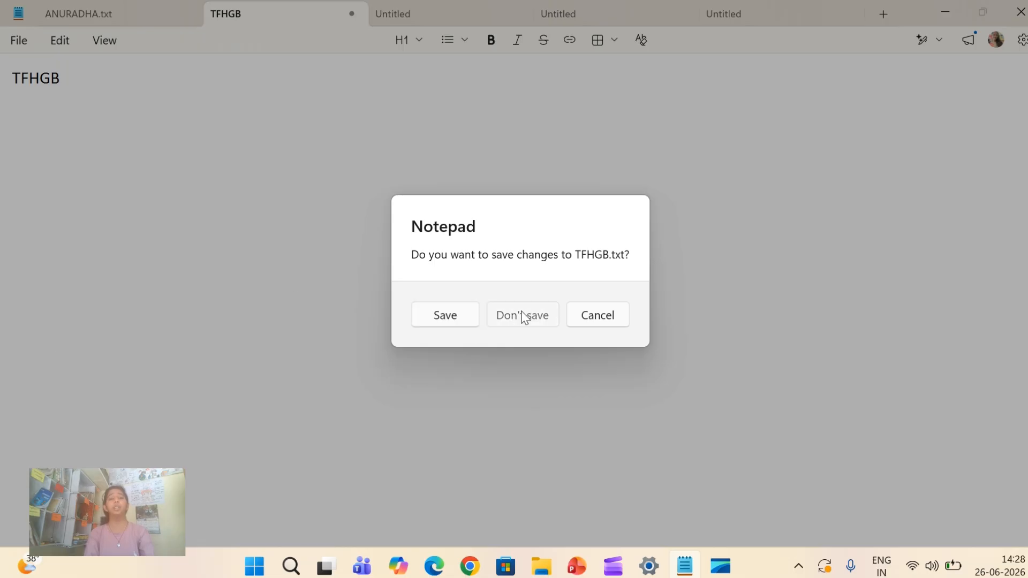
click(35, 39)
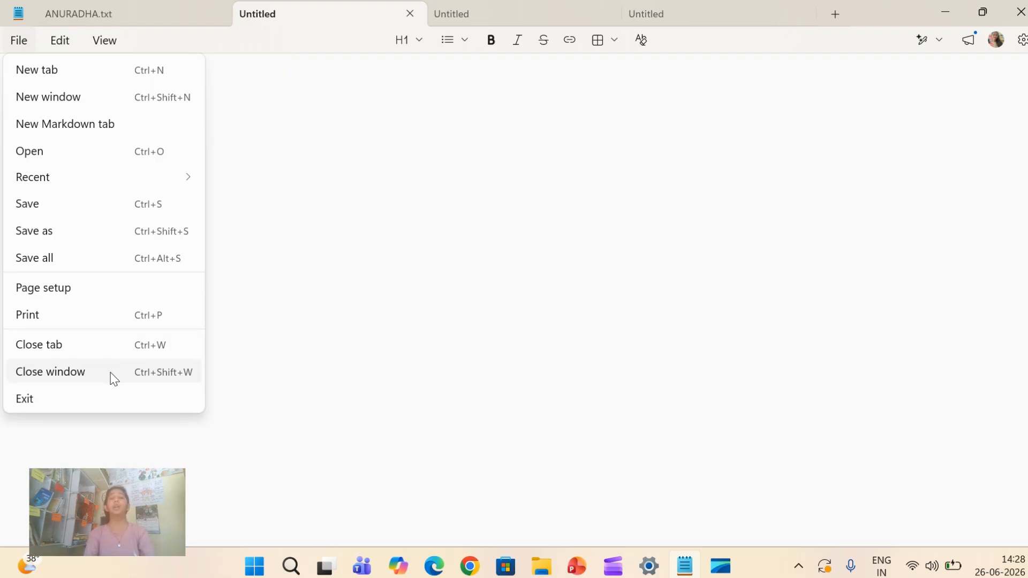
click(60, 40)
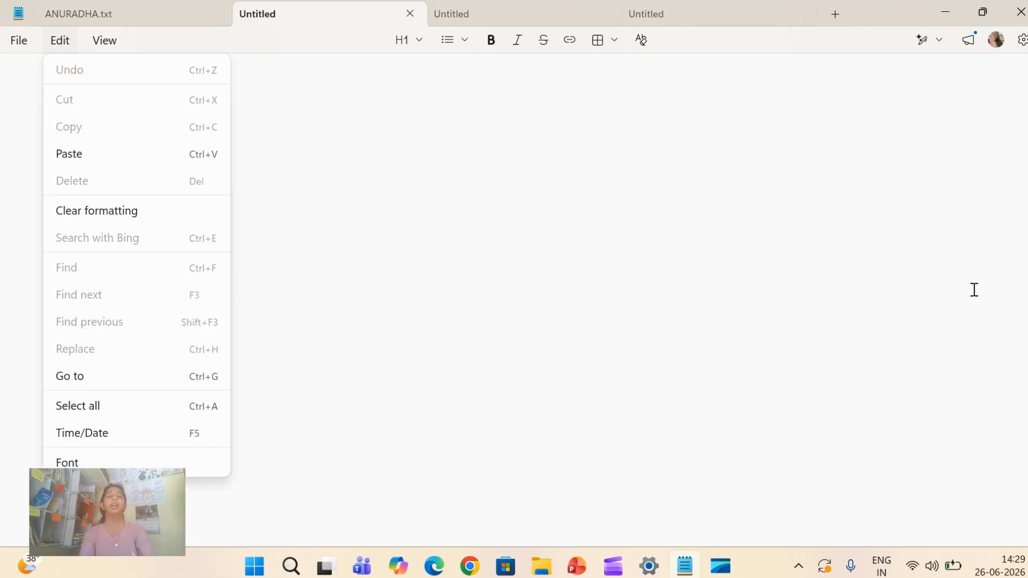
click(27, 50)
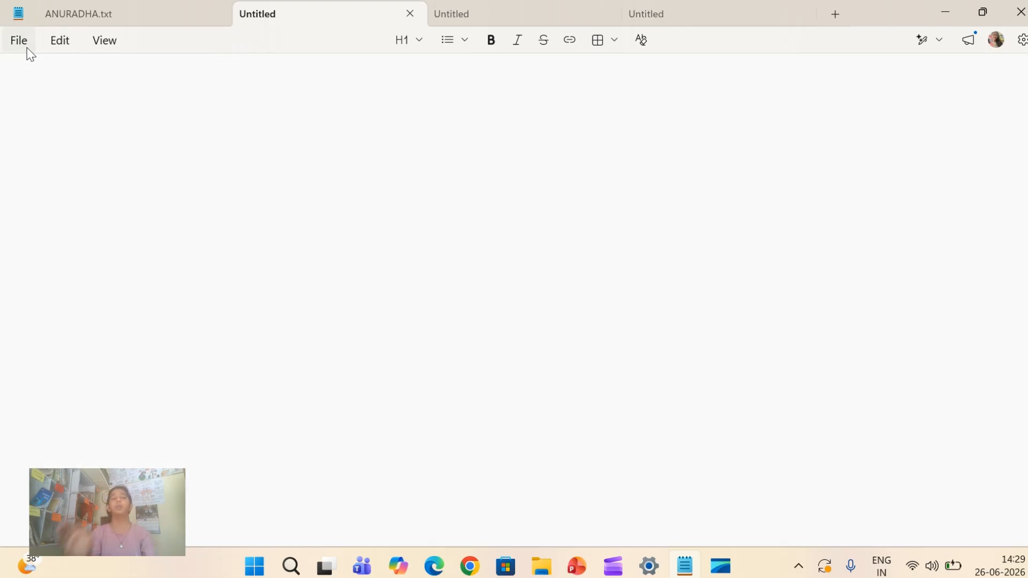
click(27, 47)
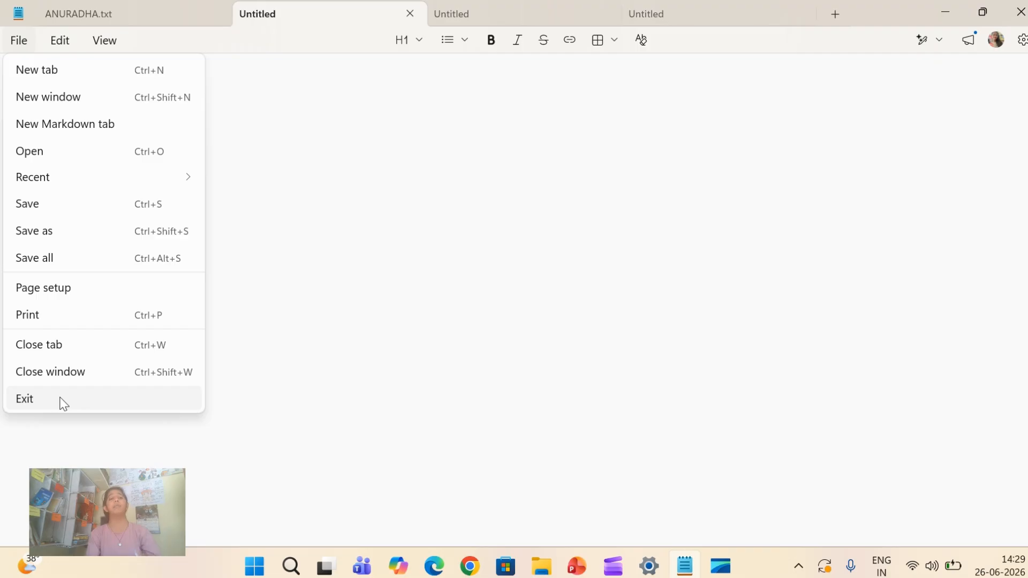
click(64, 42)
click(66, 44)
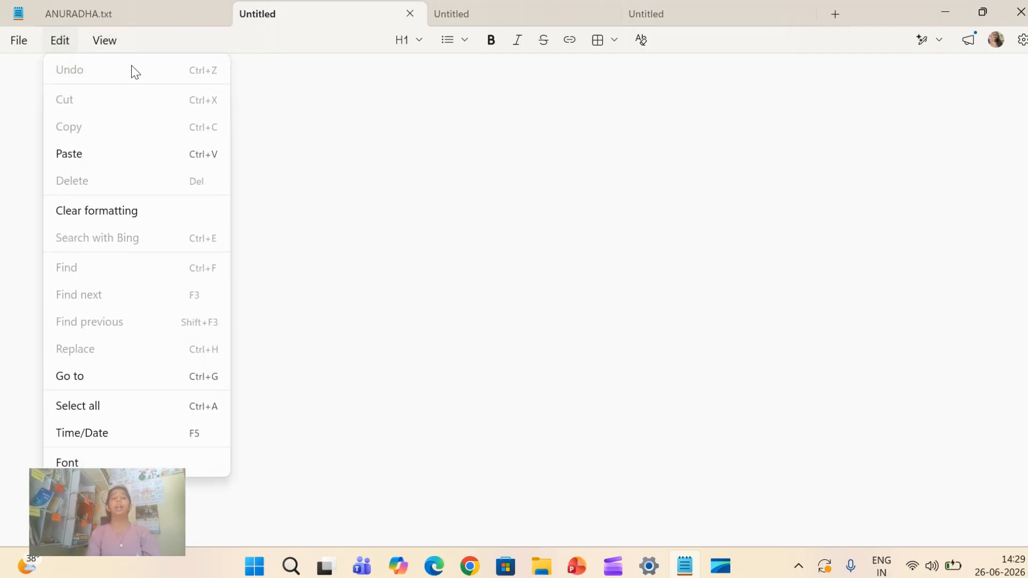
click(449, 169)
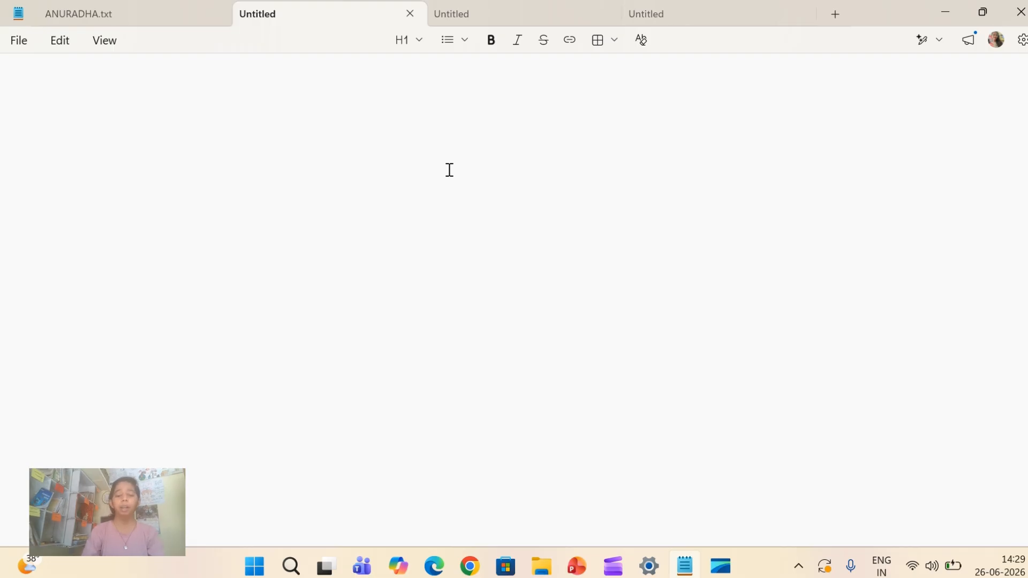
Step: Paste the copied video link into the blank tab and replace it with the sentence MY NAME IS followed by the person's first name
key(alt+e)
key(Return)
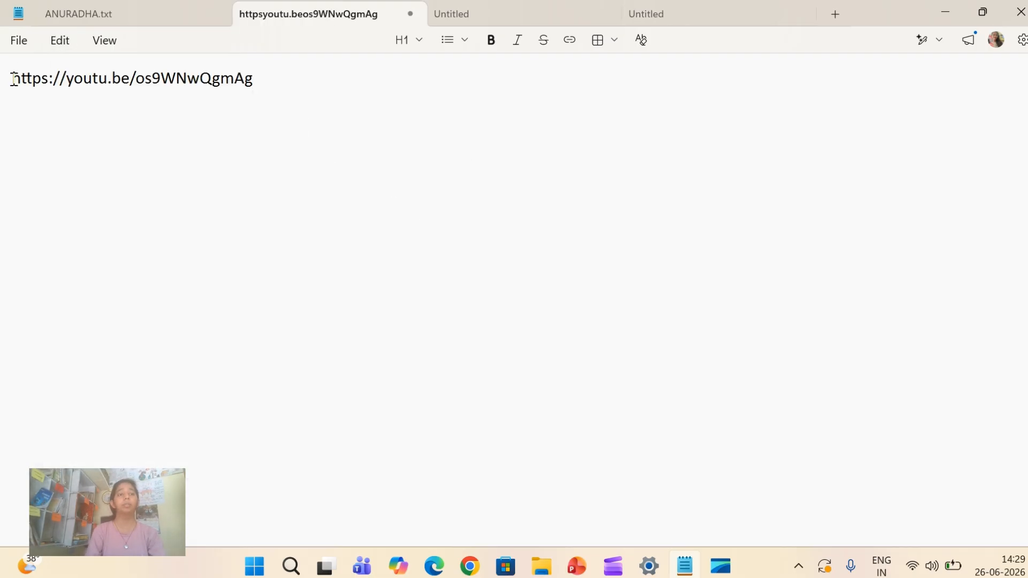
drag(12, 77, 423, 62)
text(MY )
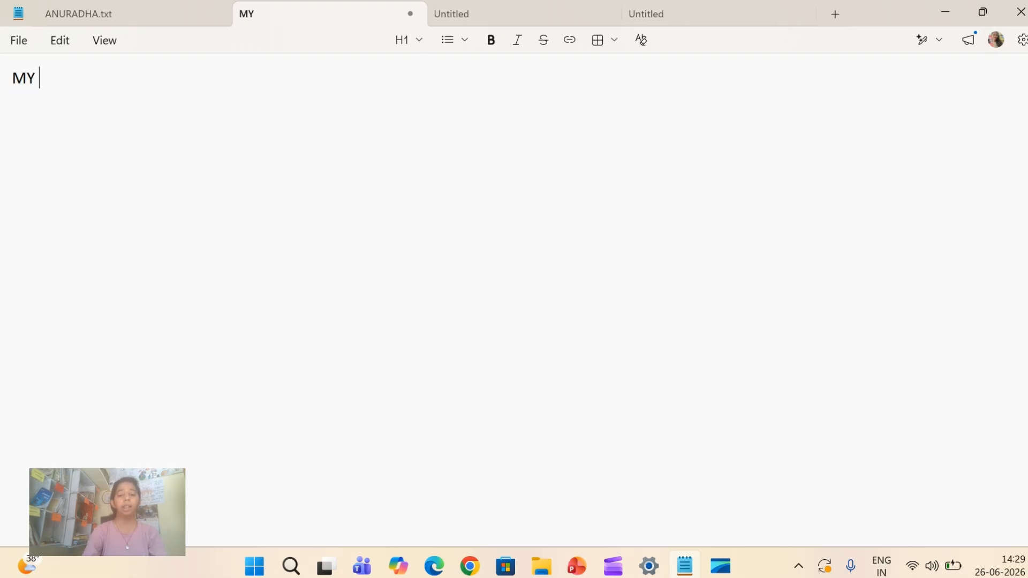
text(NMAE)
key(BackSpace)
key(BackSpace)
key(BackSpace)
text(AME IS)
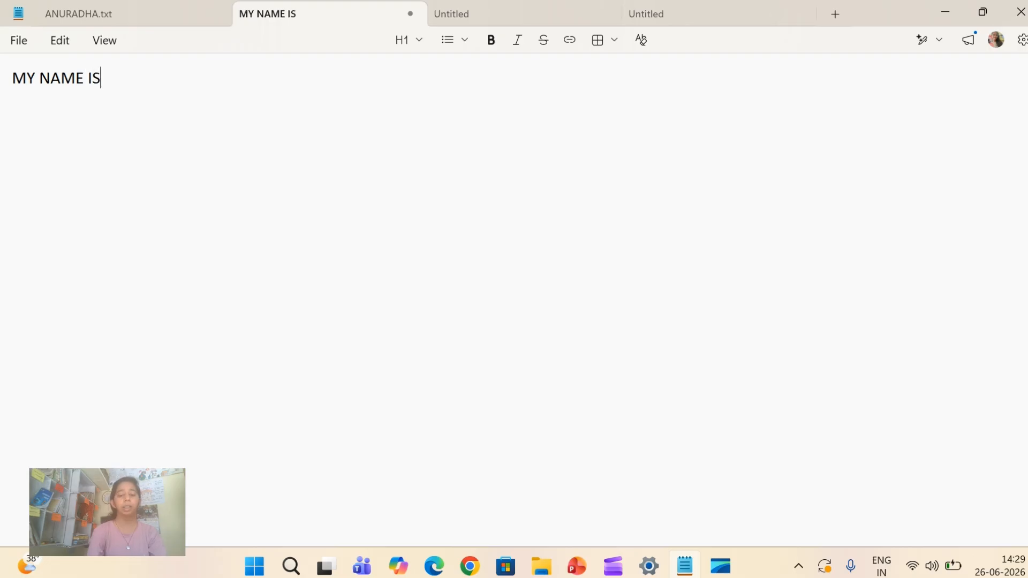
text( ANURADHA)
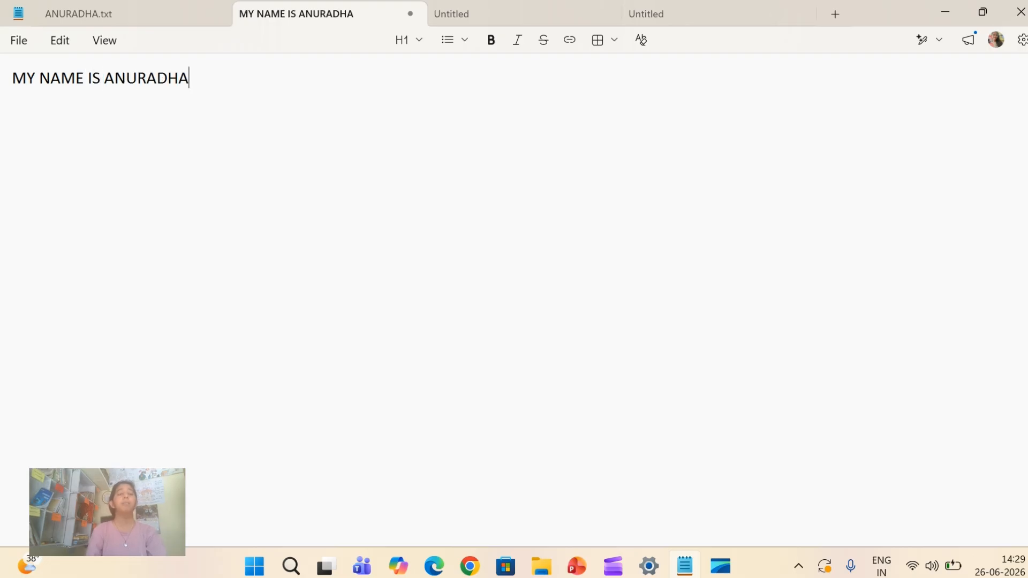
Step: Undo the typed sentence in stages back to the pasted link, and redo the edits to restore the full sentence
click(60, 40)
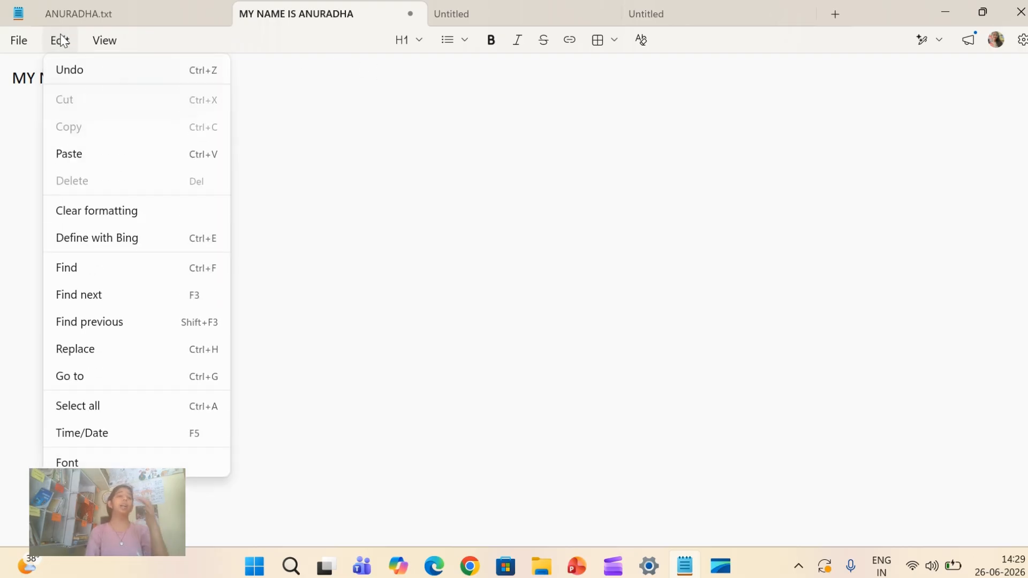
mouse_move(104, 40)
click(363, 170)
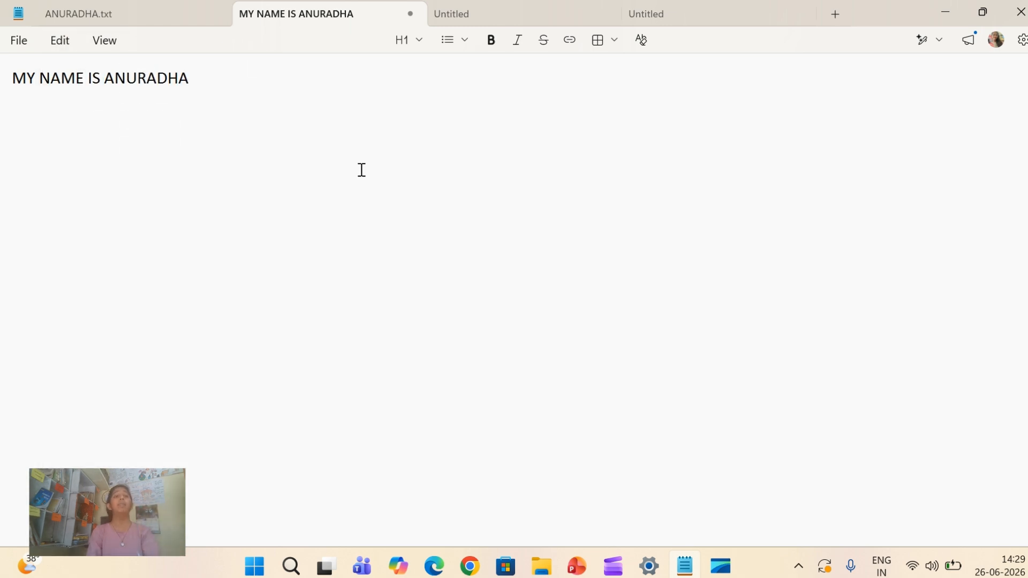
click(59, 41)
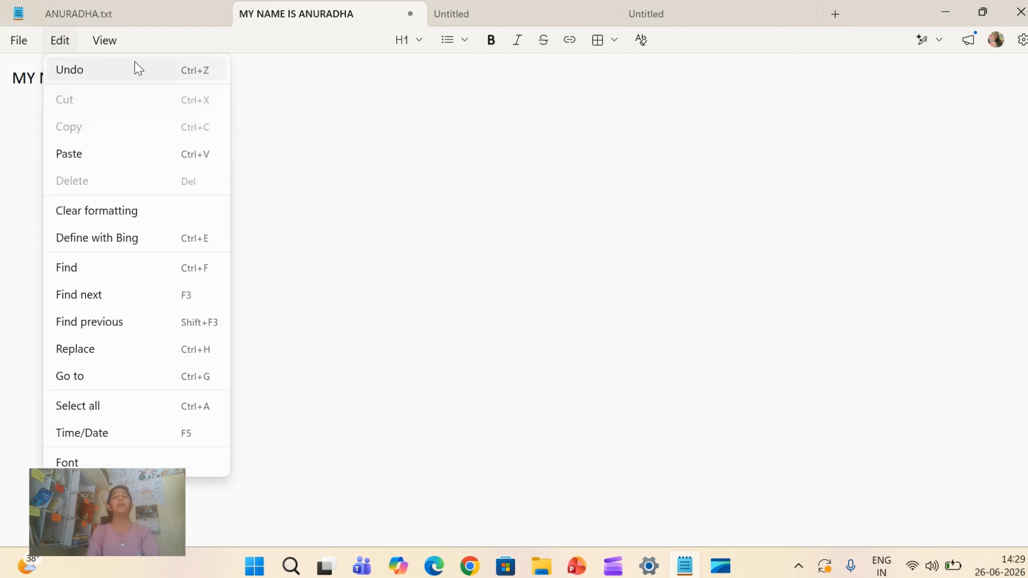
click(126, 65)
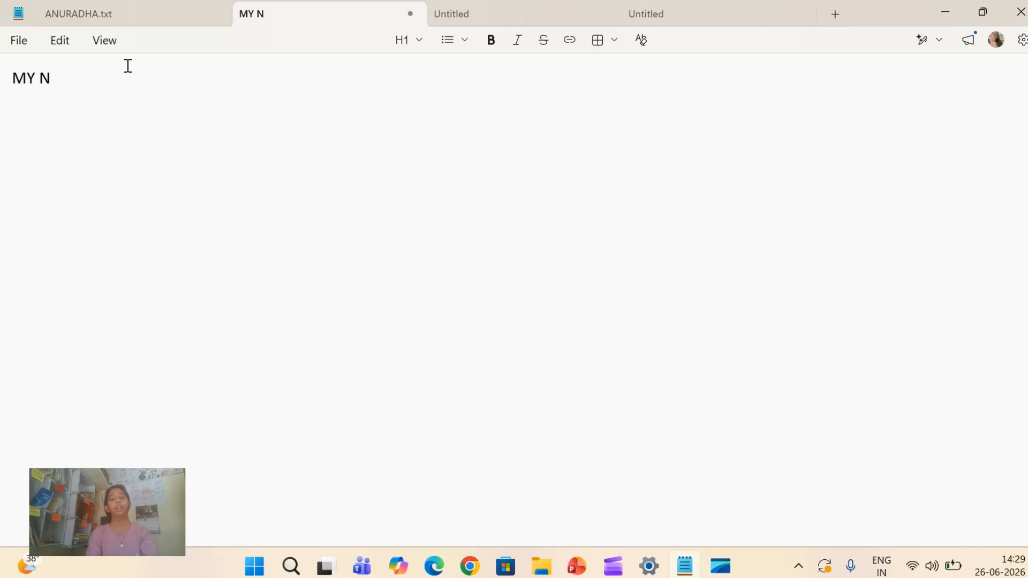
key(ctrl+z)
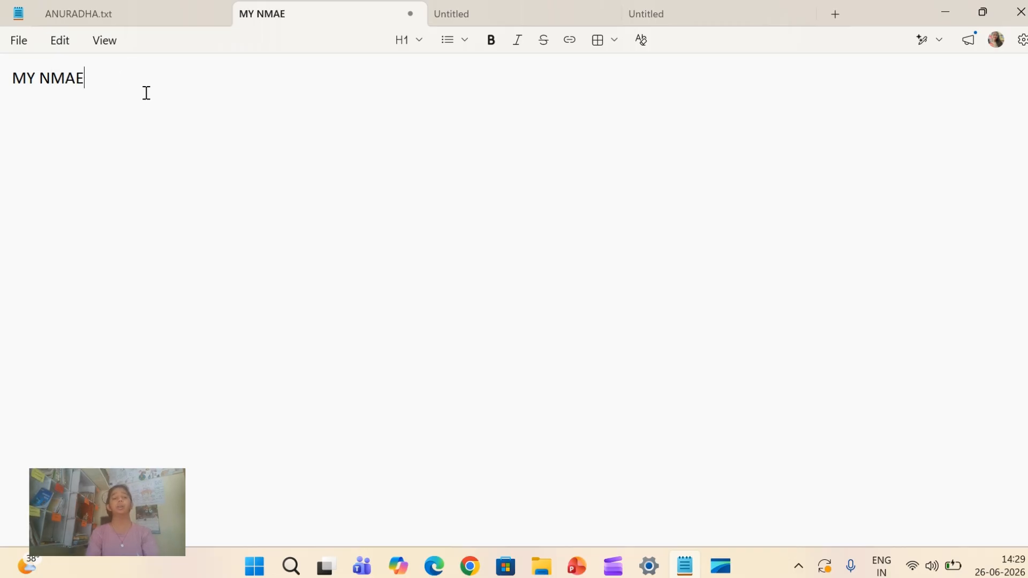
key(ctrl+z)
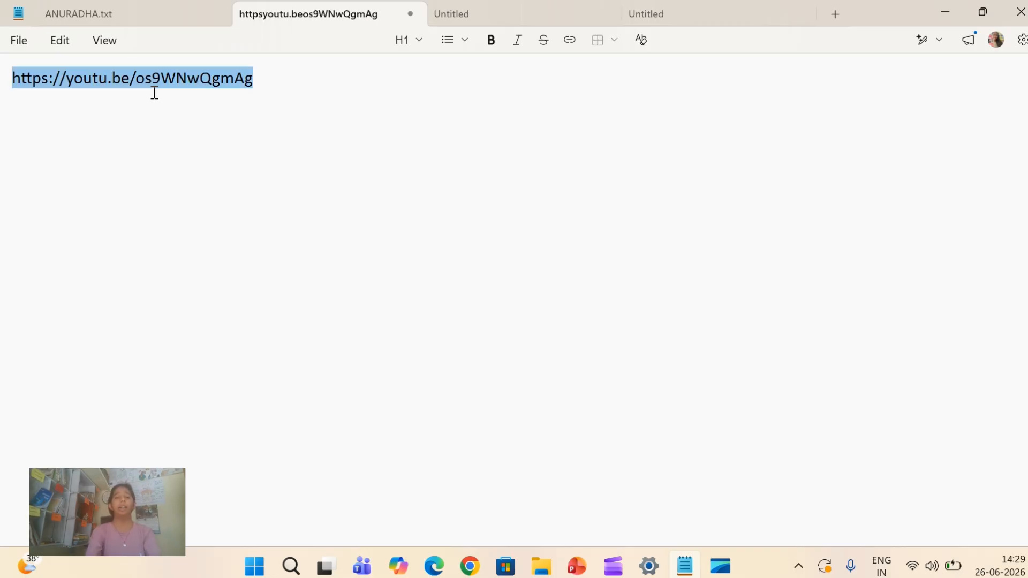
key(ctrl+y)
key(ctrl+y)
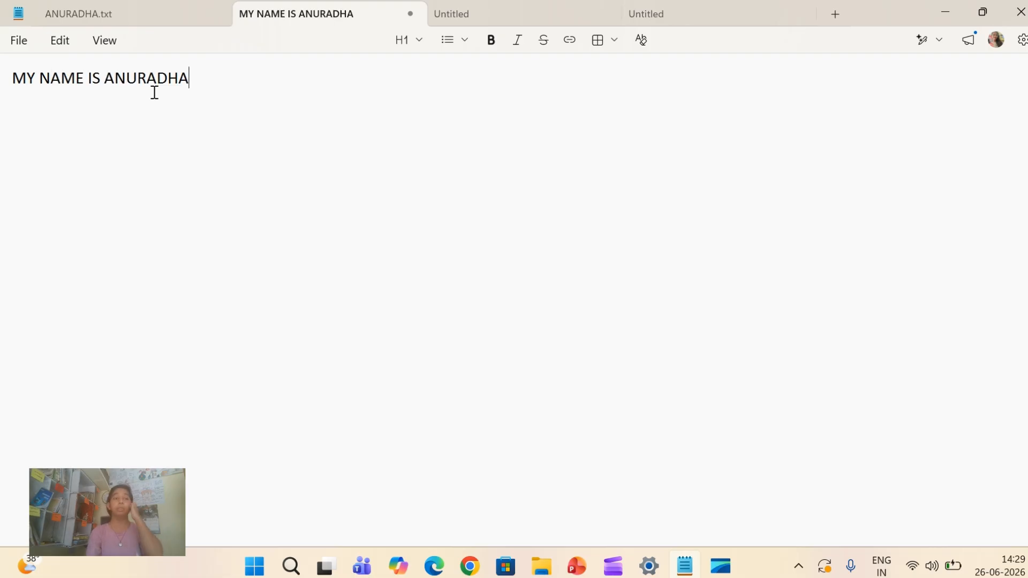
Step: Erase the end of the sentence so only MY N is left, and undo the deletion
click(62, 46)
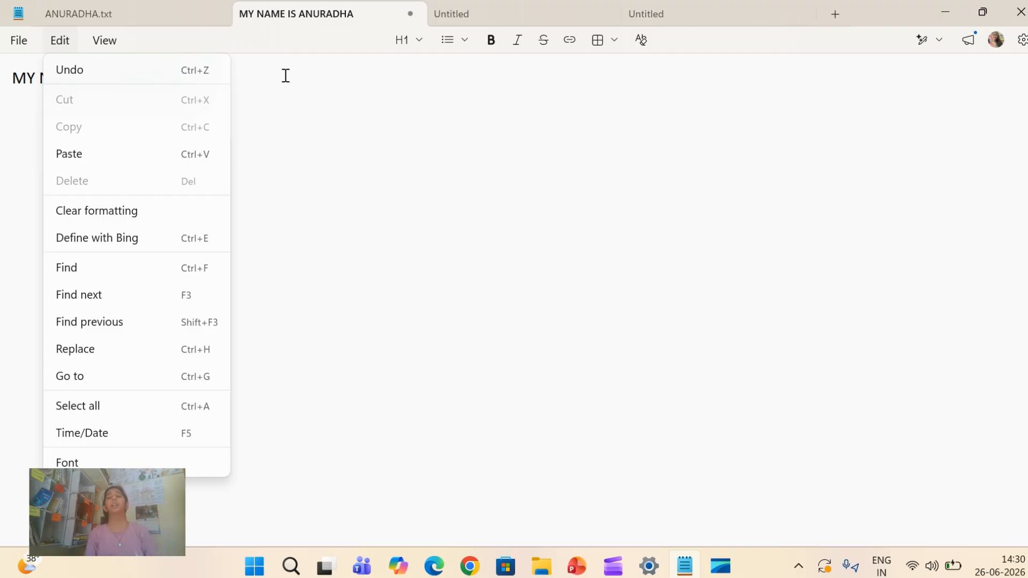
click(296, 181)
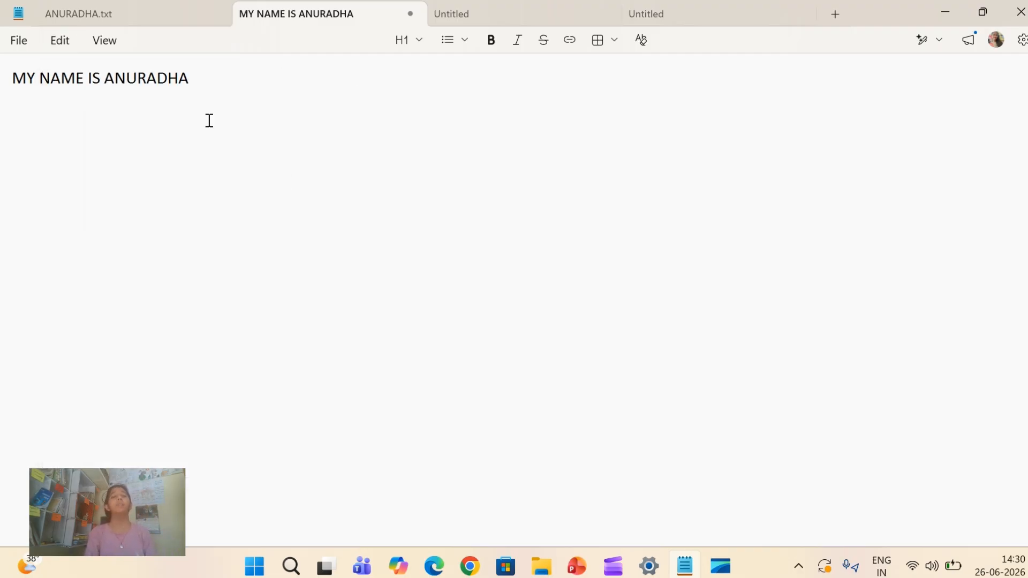
text(N)
key(BackSpace)
key(BackSpace)
key(BackSpace)
key(BackSpace)
key(BackSpace)
key(BackSpace)
key(BackSpace)
key(BackSpace)
key(BackSpace)
key(BackSpace)
key(BackSpace)
key(BackSpace)
key(BackSpace)
key(BackSpace)
key(BackSpace)
key(BackSpace)
key(BackSpace)
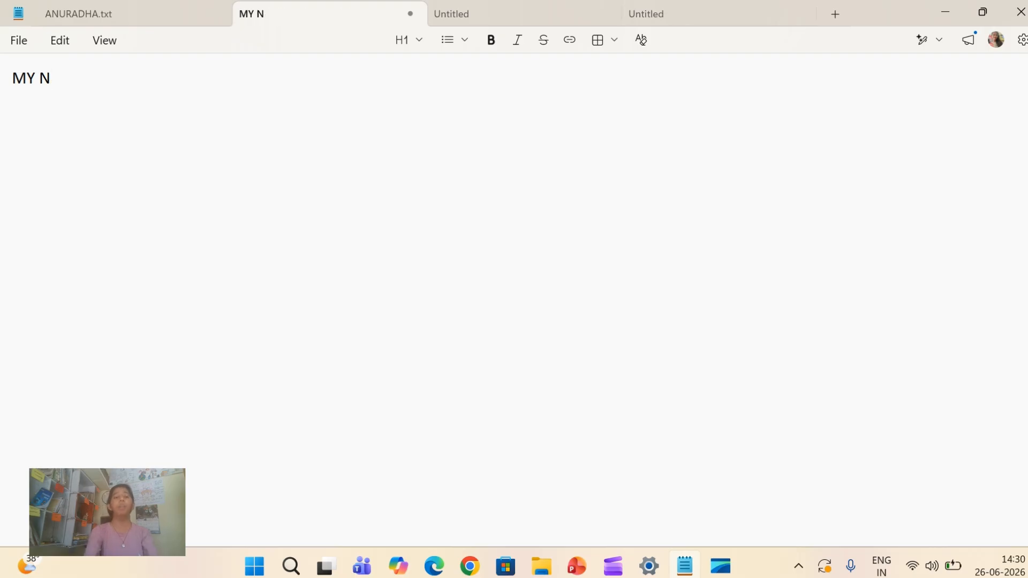
key(ctrl+z)
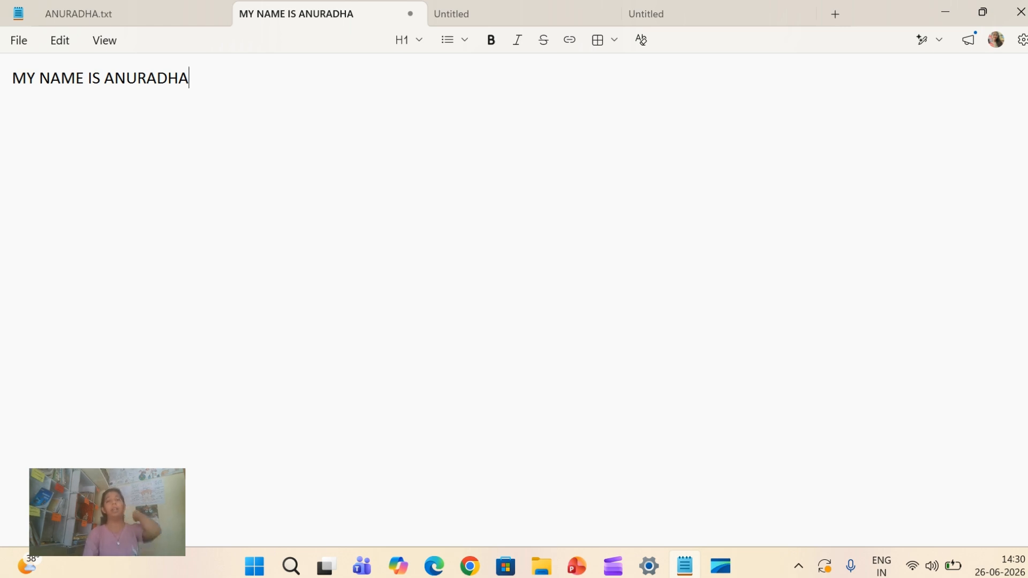
Step: Cut the whole MY NAME IS sentence from the document and paste it back in
click(60, 42)
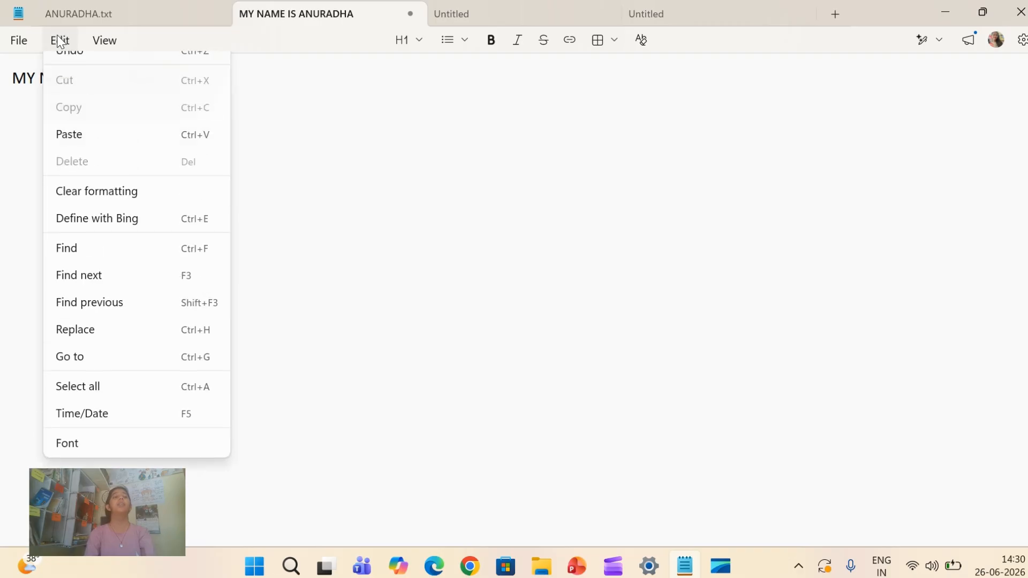
click(389, 188)
drag(12, 77, 242, 83)
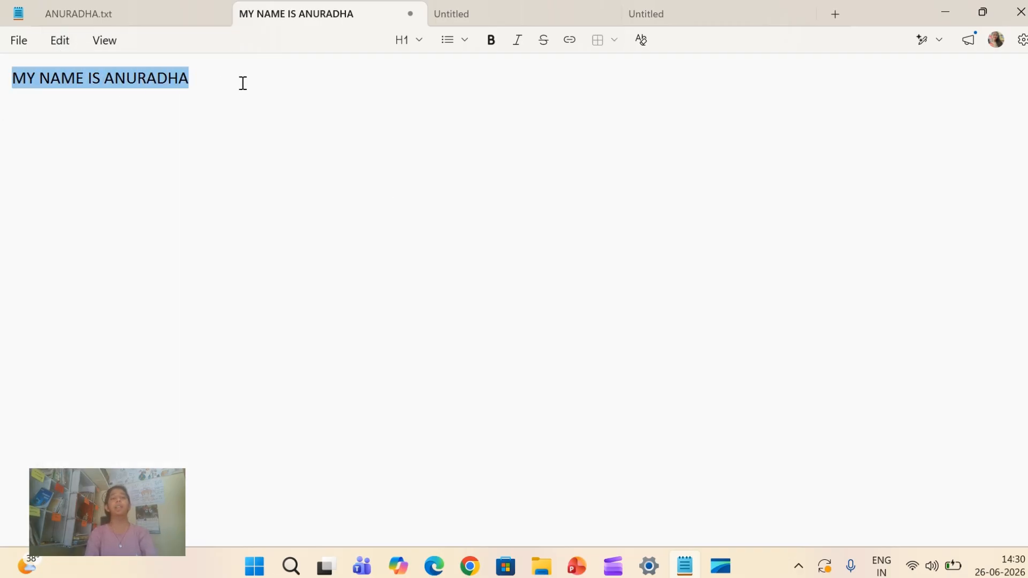
click(61, 41)
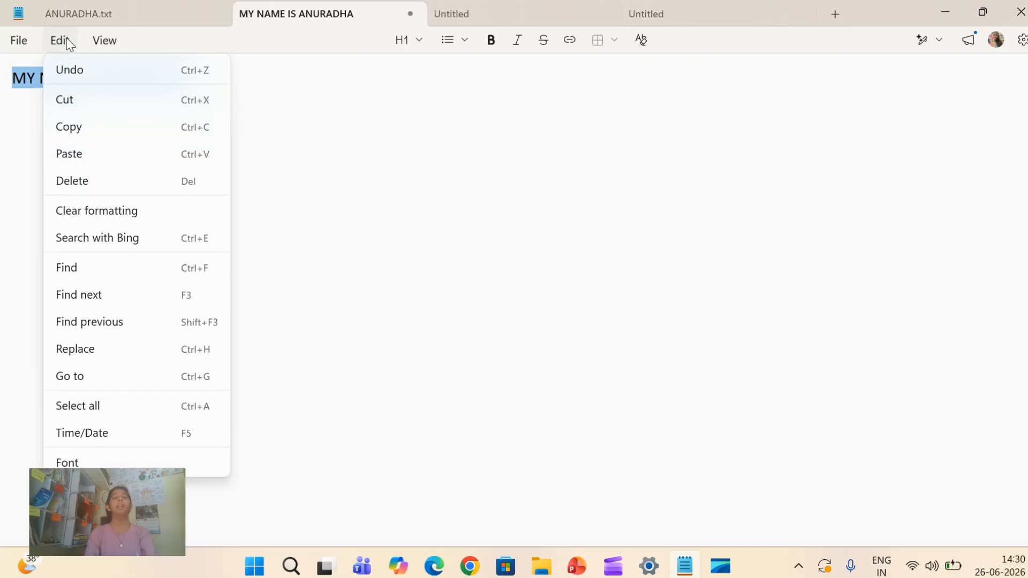
click(103, 104)
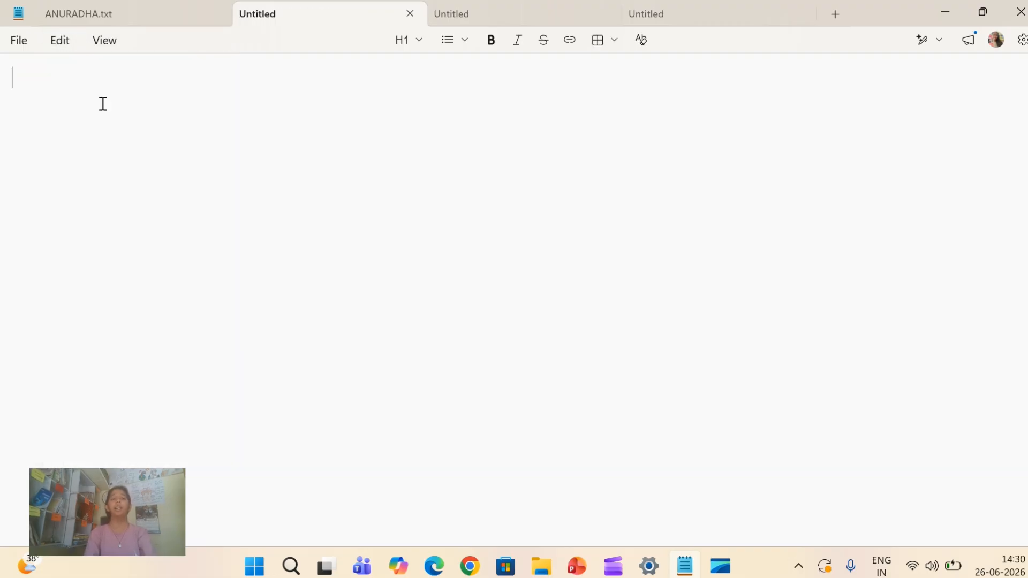
click(64, 41)
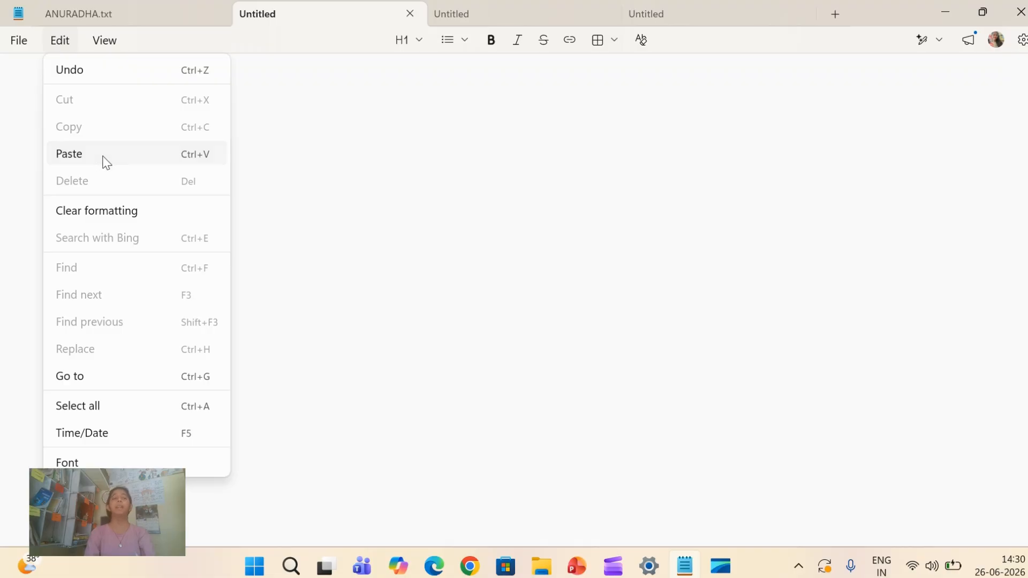
click(105, 157)
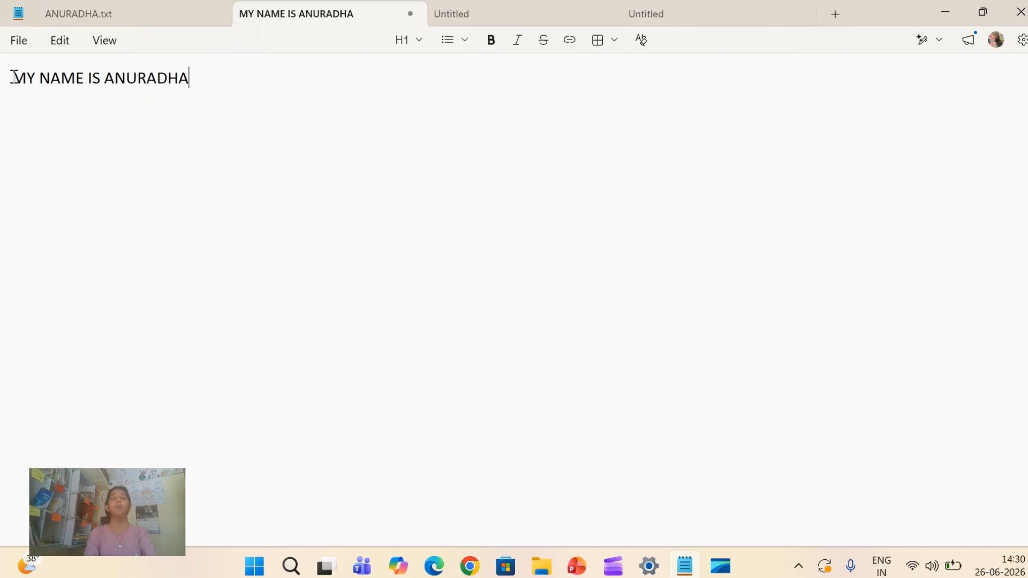
Step: Copy the whole sentence and paste it on a new second line
drag(13, 77, 212, 77)
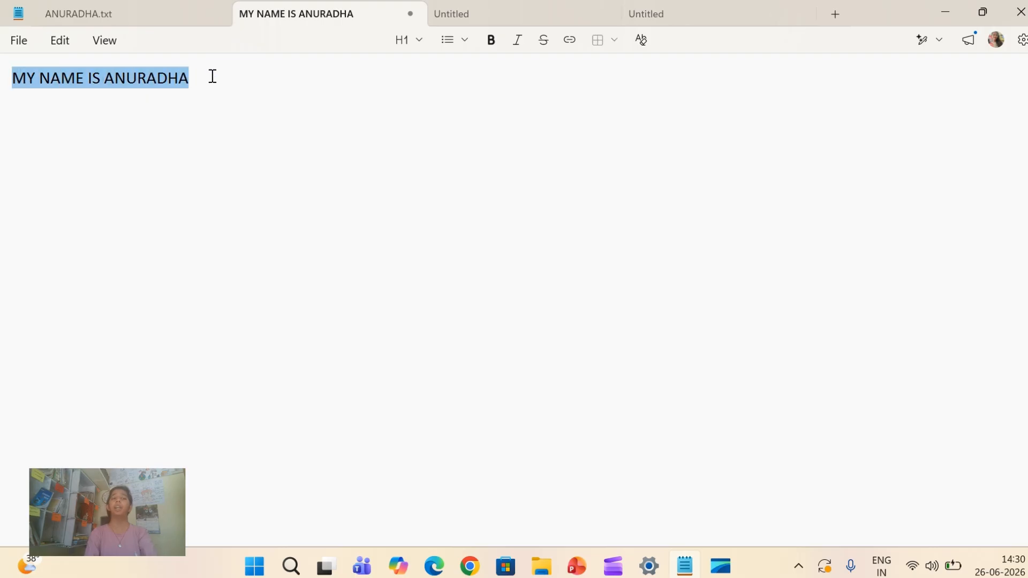
click(60, 40)
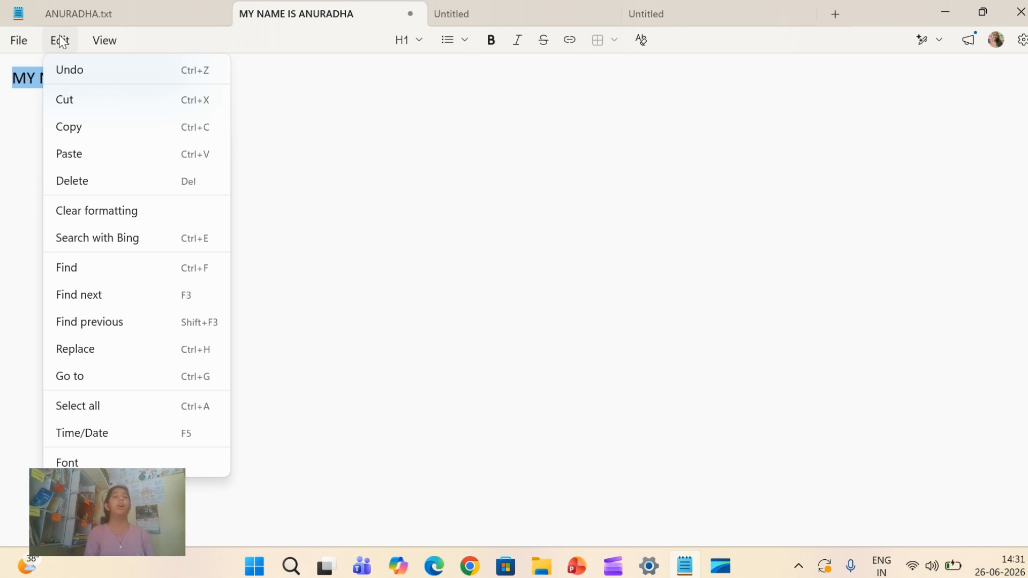
click(100, 128)
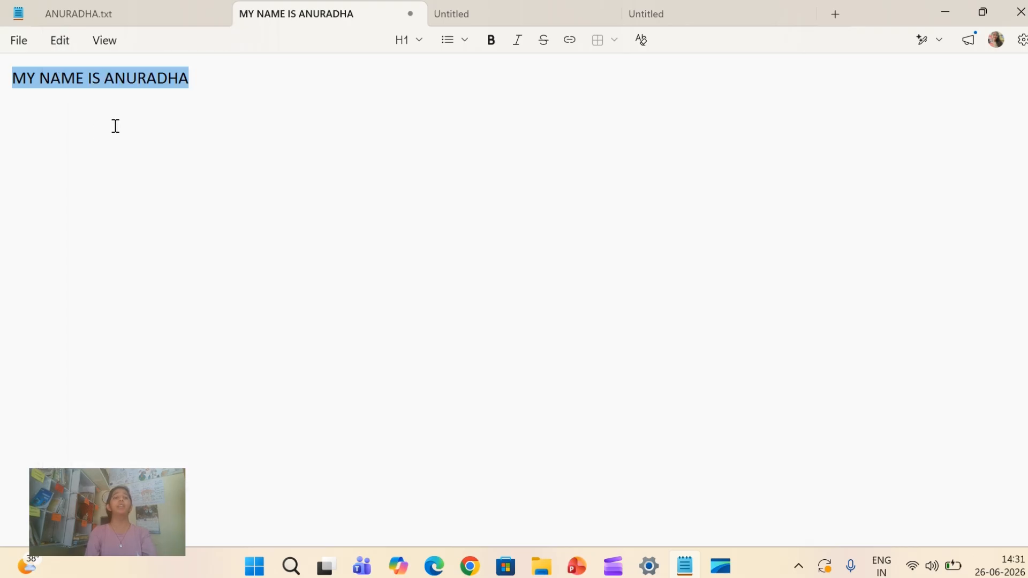
click(199, 85)
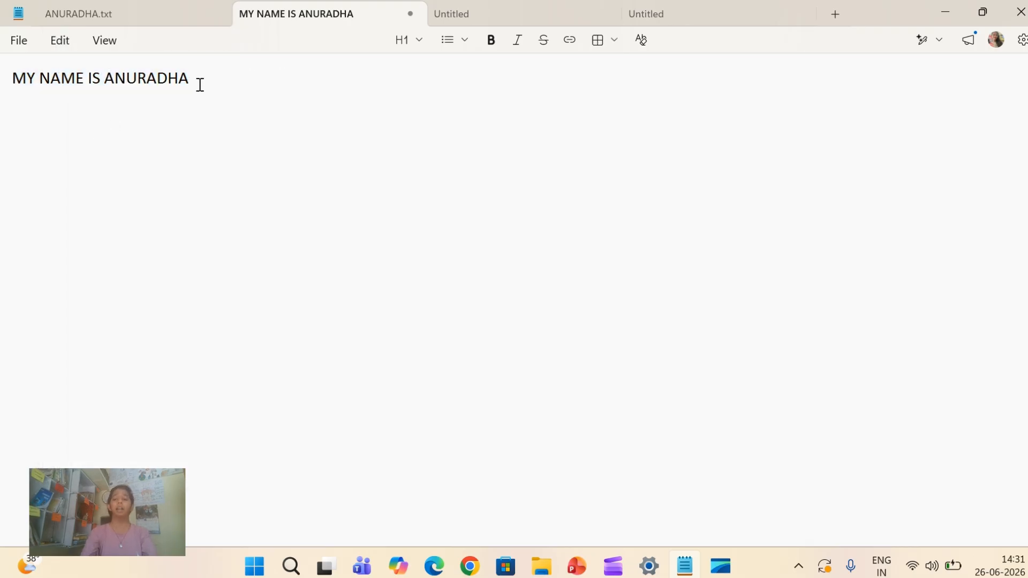
key(Return)
key(ctrl+v)
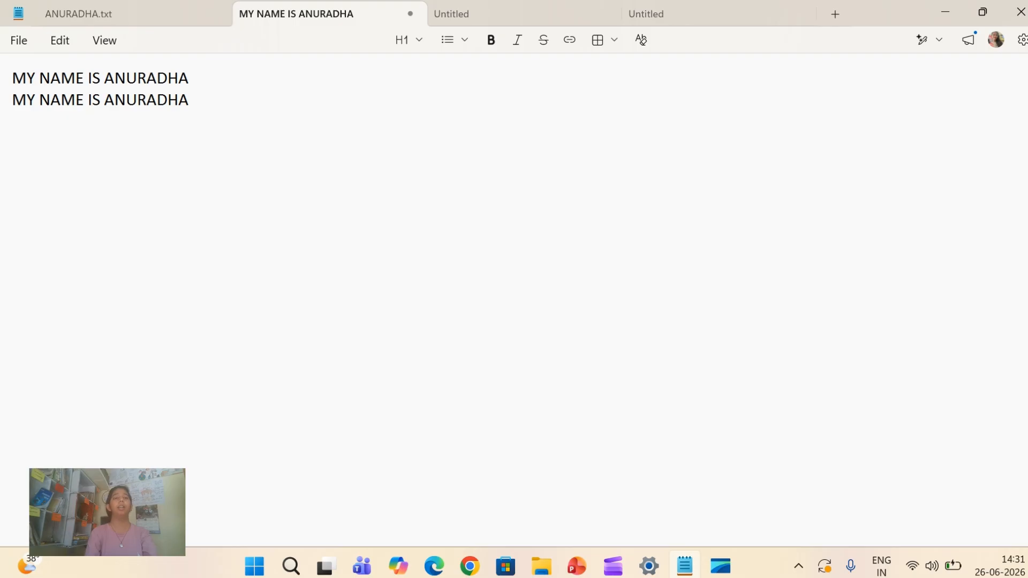
Step: Paste the copied MY NAME IS sentence three more times at the end of the second line
click(59, 38)
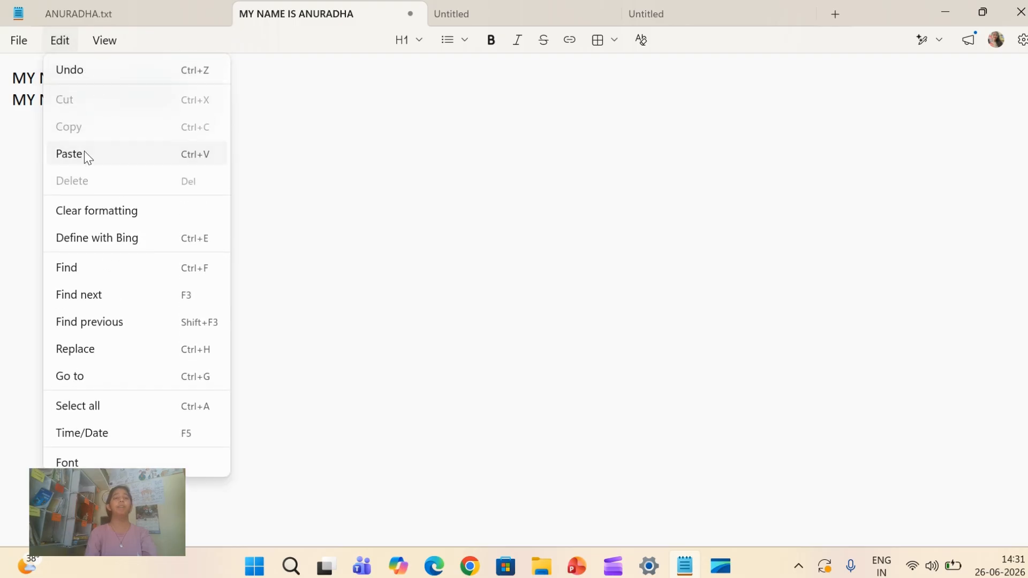
click(84, 153)
click(63, 44)
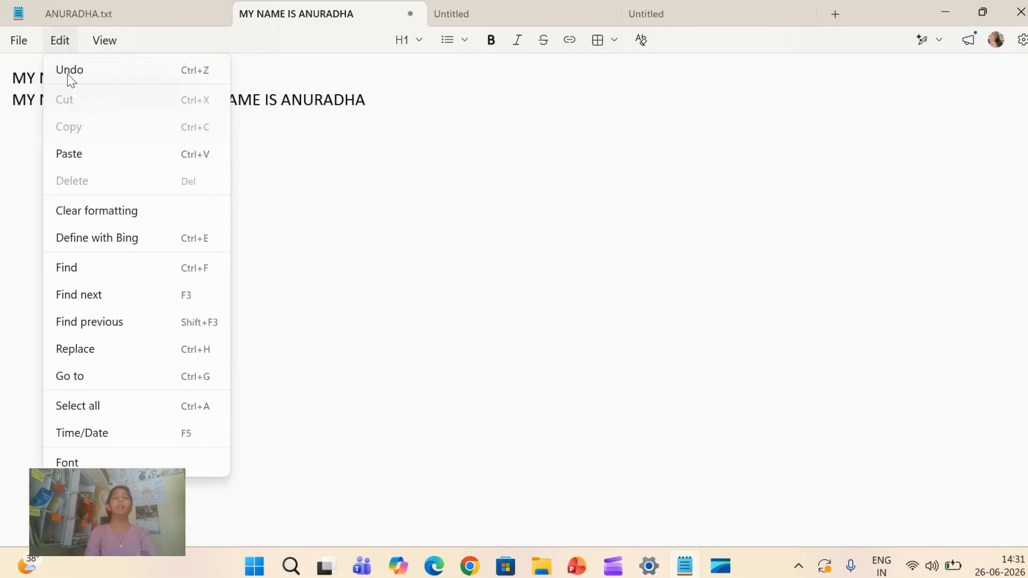
click(98, 149)
click(61, 47)
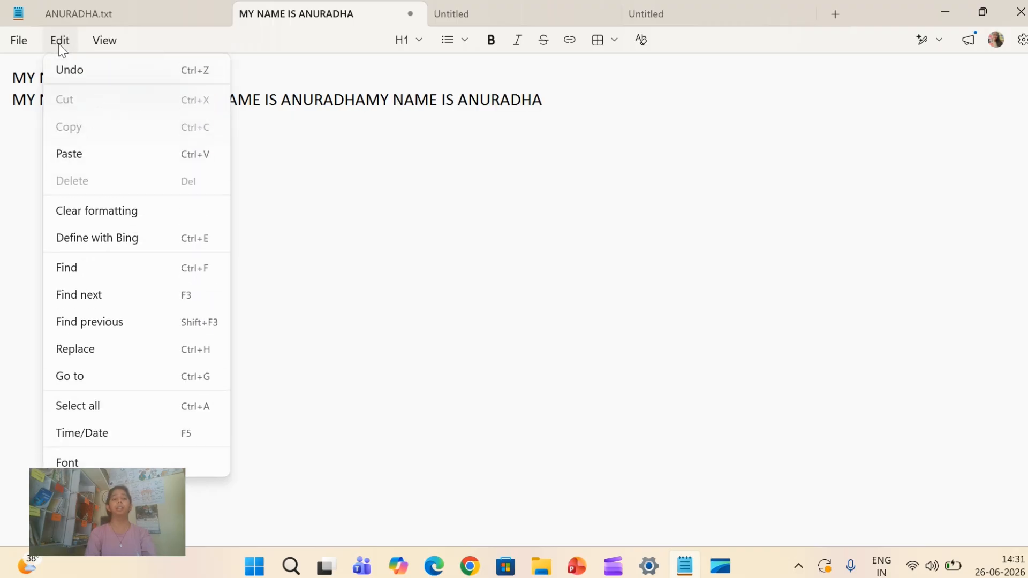
click(84, 154)
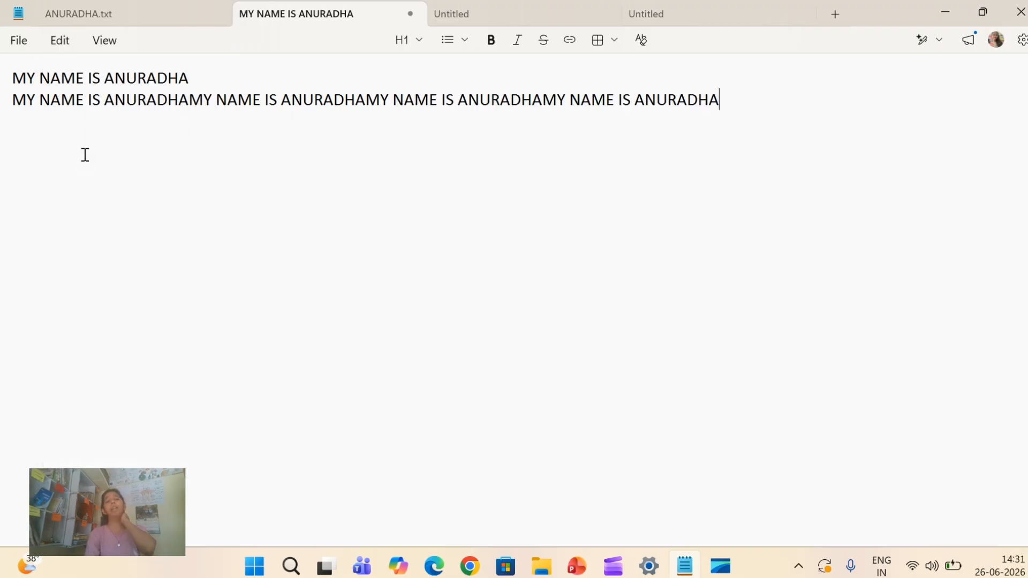
click(58, 47)
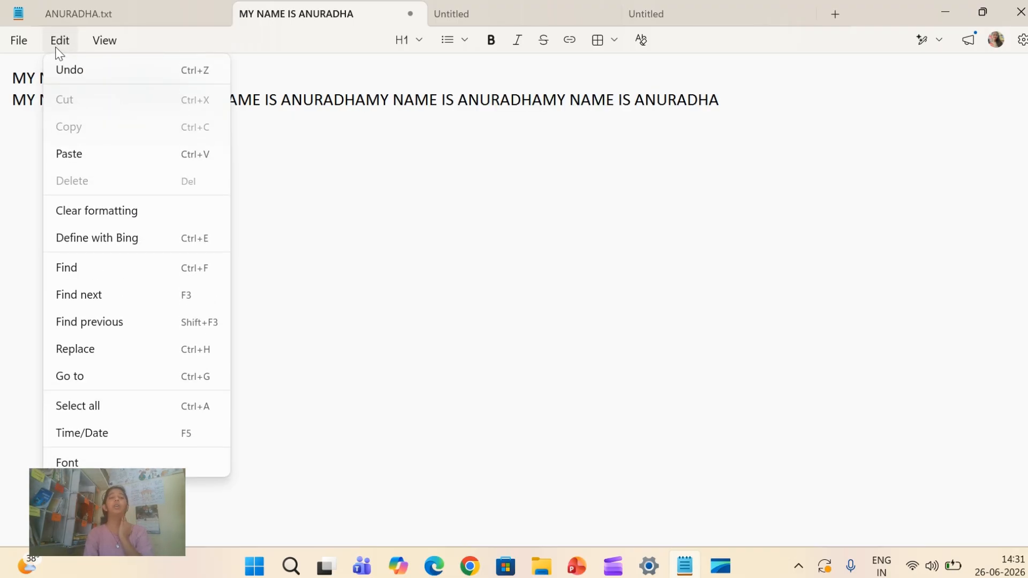
click(322, 192)
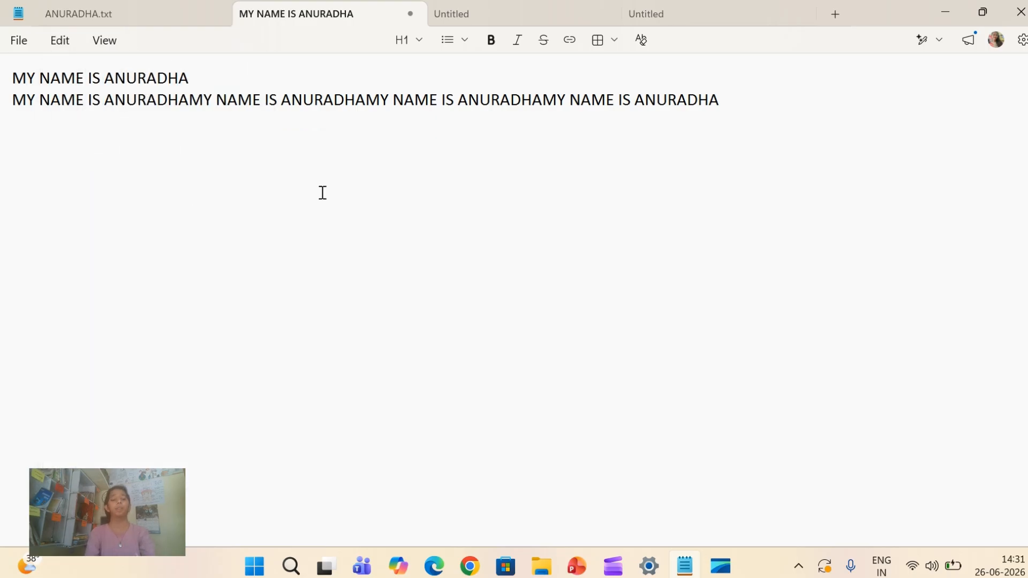
Step: Delete all the text in the document at once, and undo the deletion
key(ctrl+a)
click(58, 41)
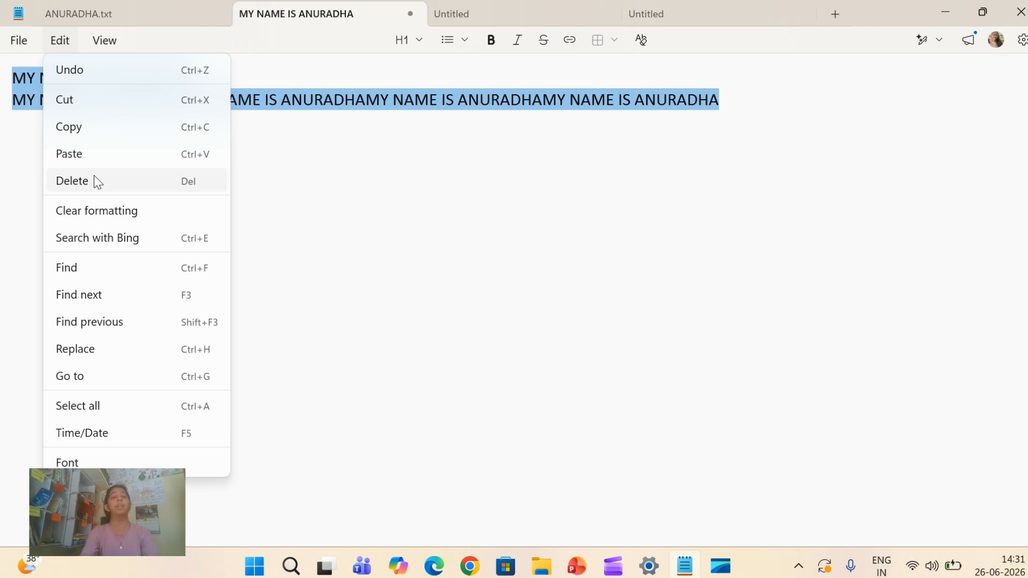
click(123, 179)
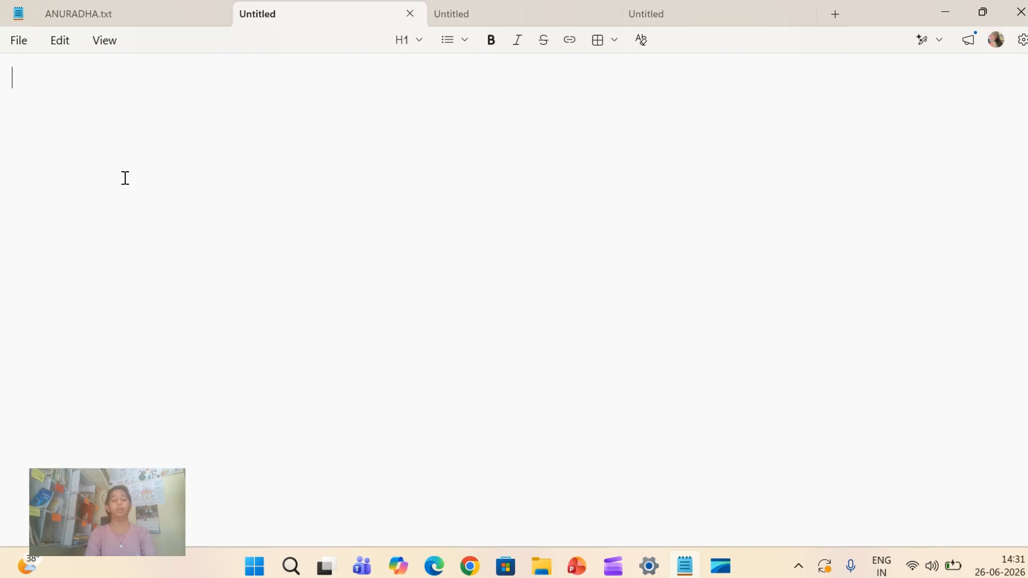
key(ctrl+z)
Step: Apply italic, bold and strikethrough to all the selected text, and clear its formatting
click(60, 40)
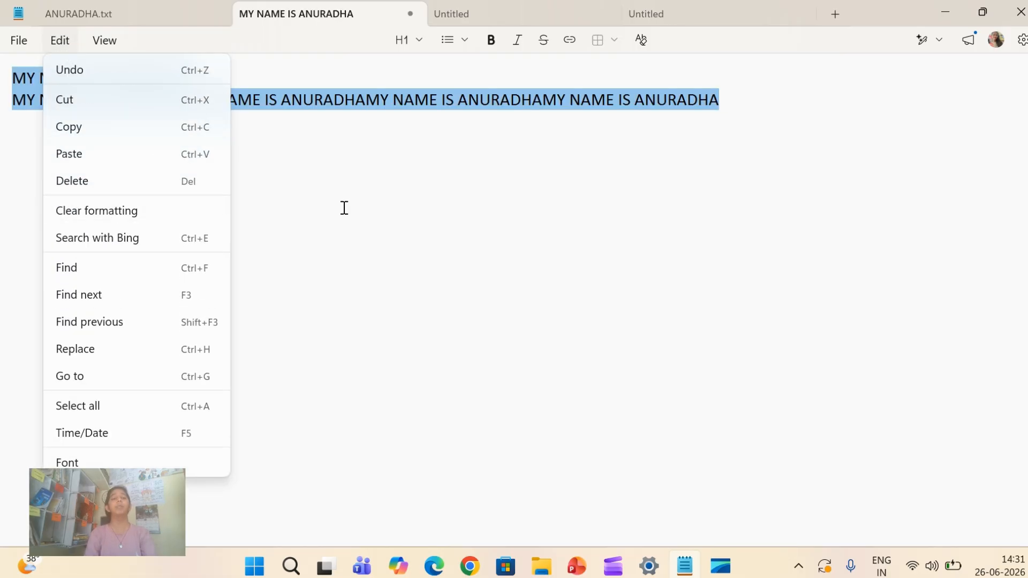
click(496, 48)
click(517, 47)
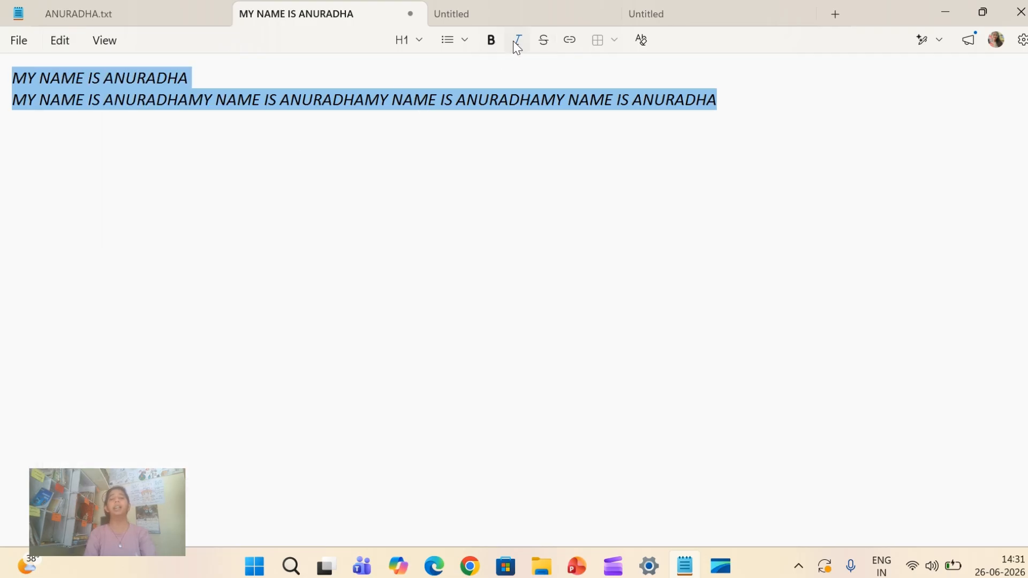
click(491, 43)
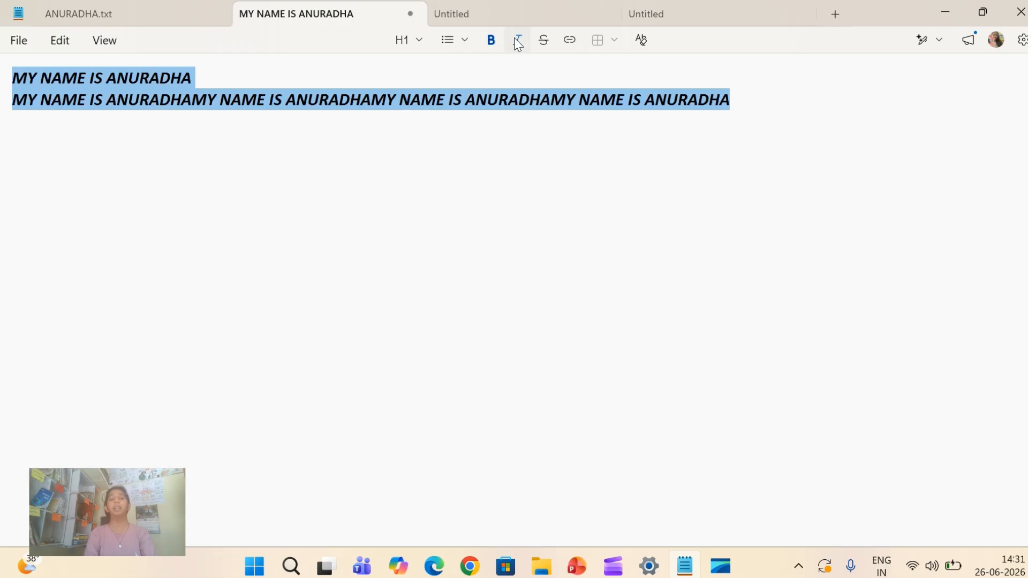
click(517, 45)
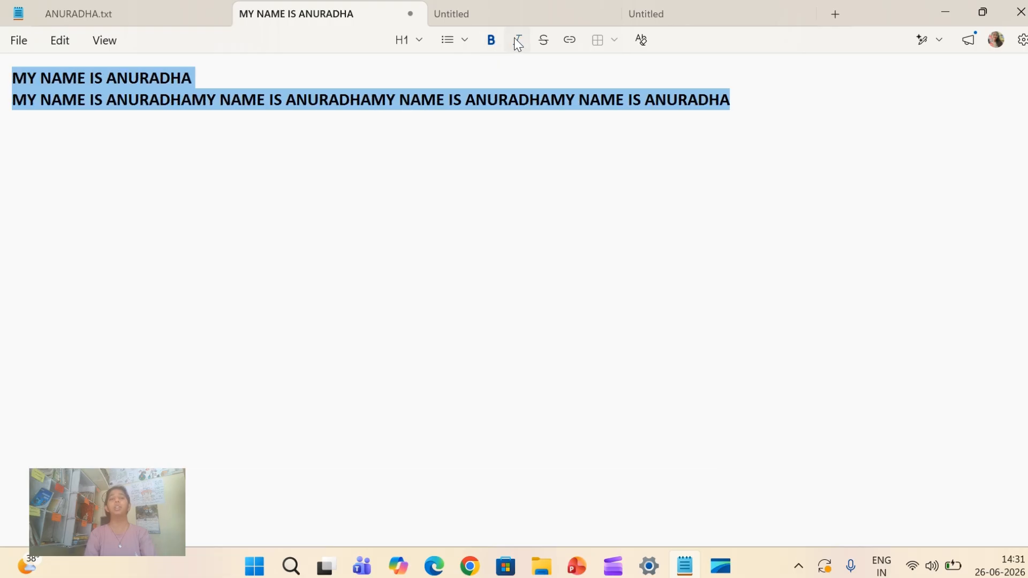
click(518, 45)
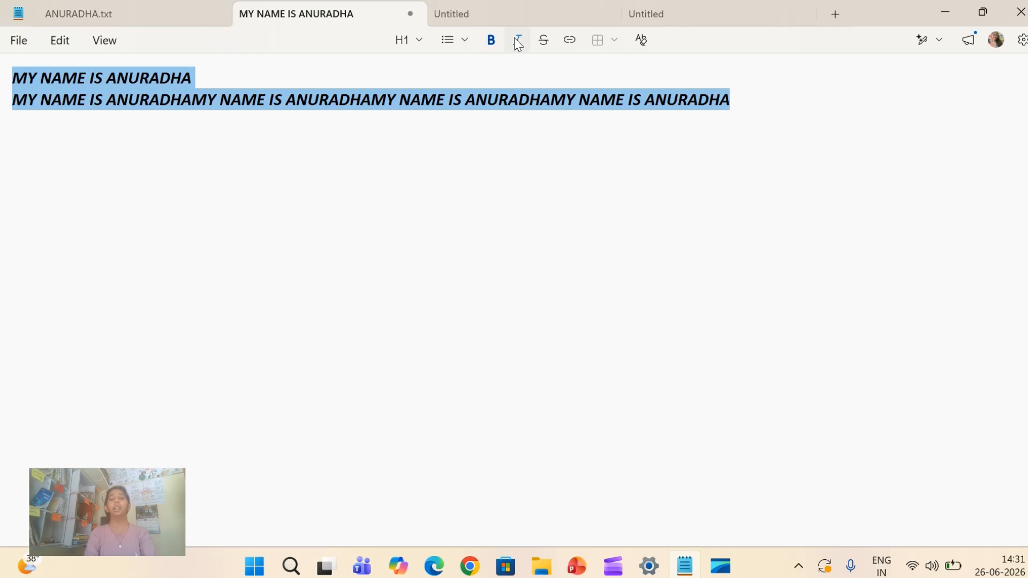
click(543, 40)
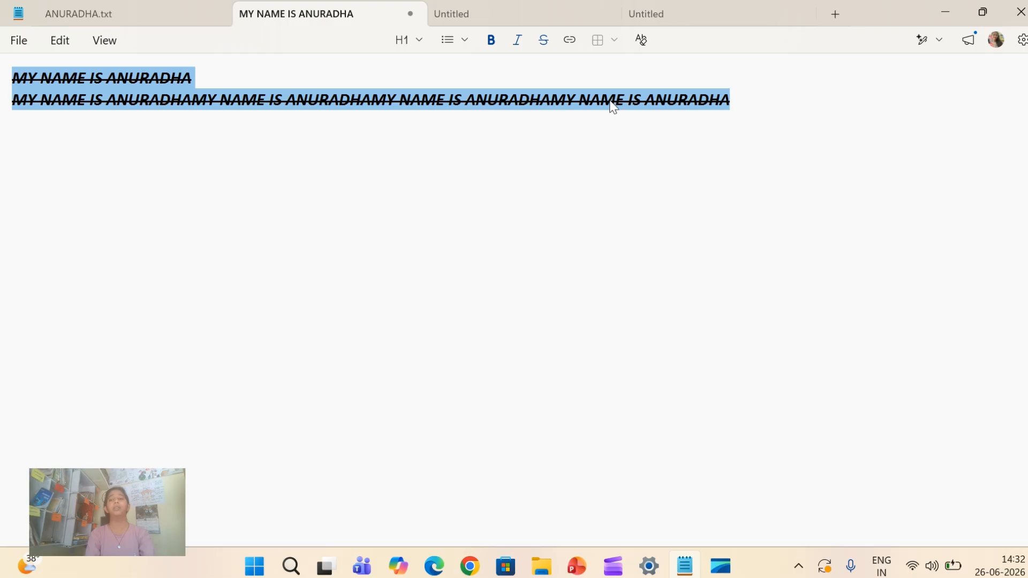
click(68, 50)
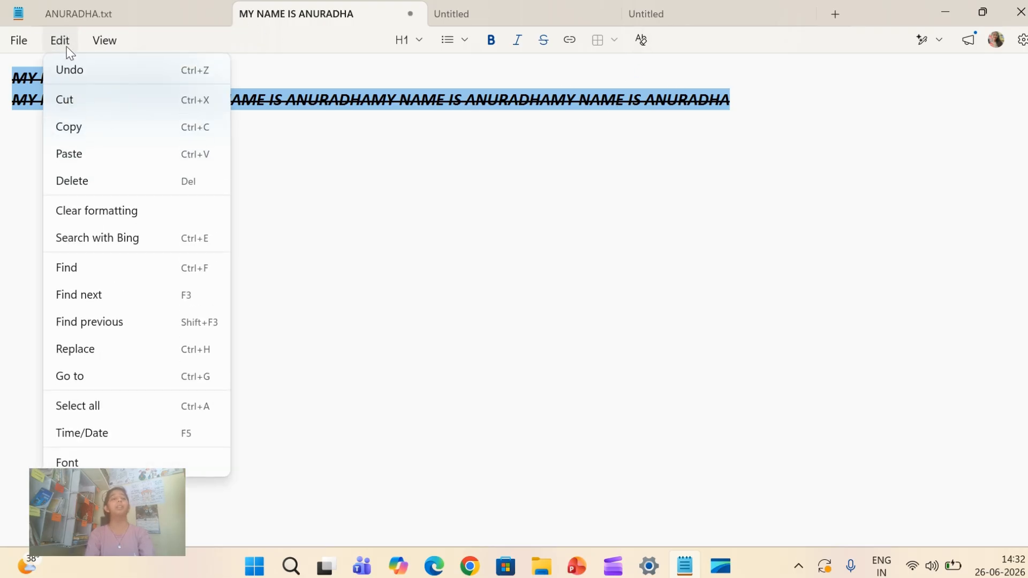
click(96, 210)
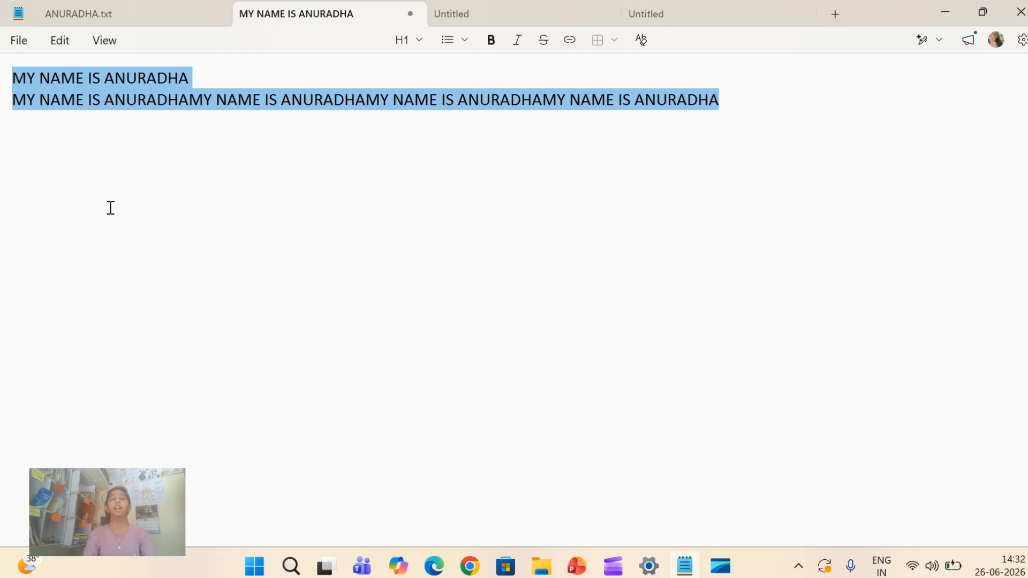
Step: Start a Find search and replace the prefilled sentence with the letter A as the search term
click(60, 41)
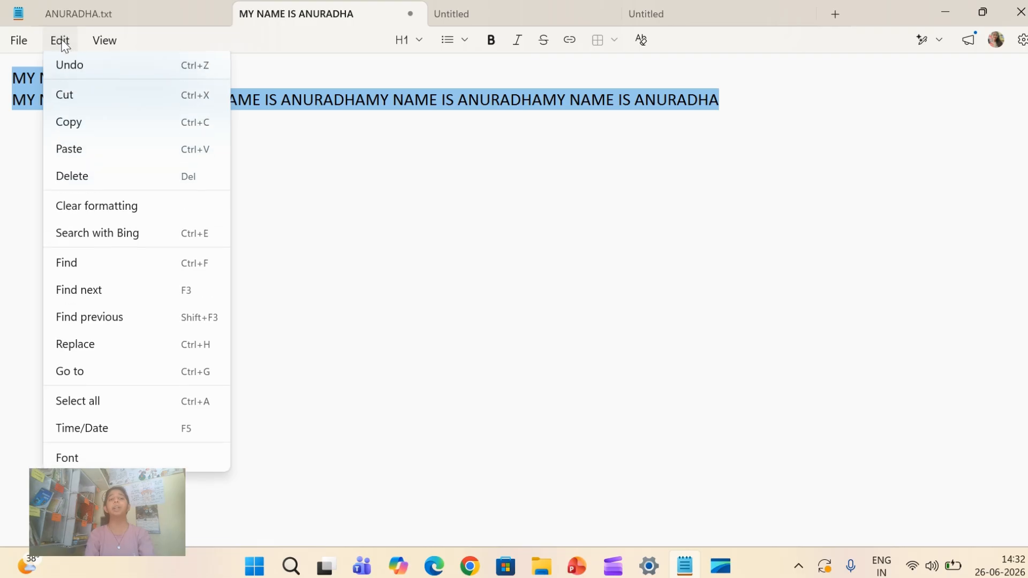
click(74, 39)
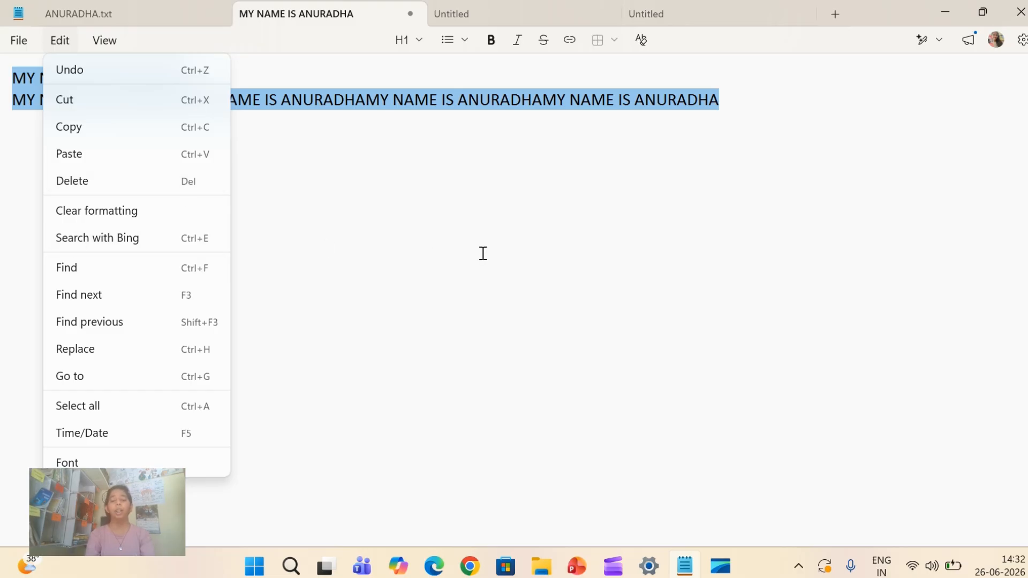
key(ctrl+f)
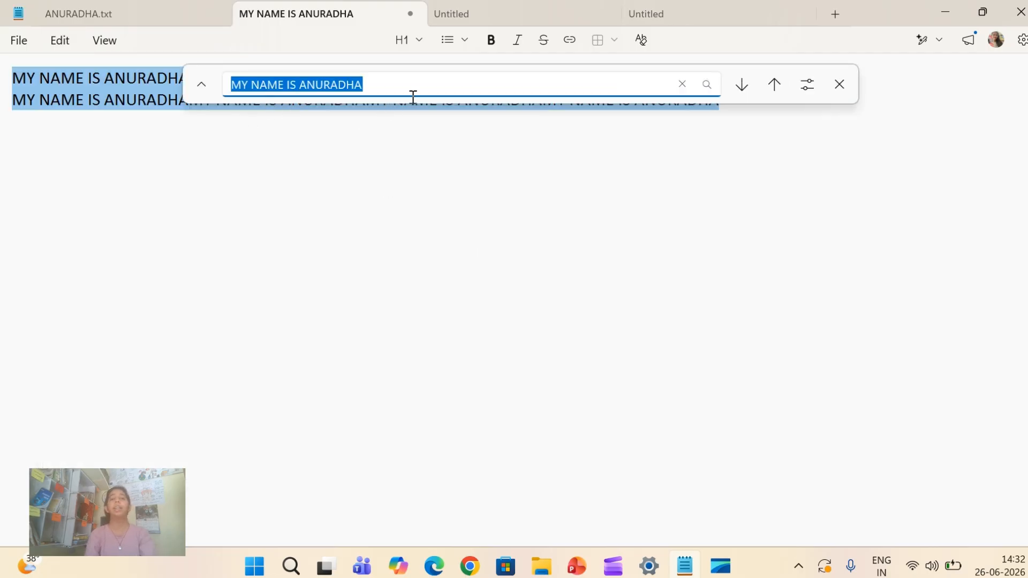
click(446, 89)
key(BackSpace)
key(BackSpace)
key(BackSpace)
key(BackSpace)
key(BackSpace)
key(BackSpace)
key(BackSpace)
key(BackSpace)
key(BackSpace)
key(BackSpace)
key(BackSpace)
key(BackSpace)
key(BackSpace)
key(BackSpace)
key(BackSpace)
key(BackSpace)
key(BackSpace)
key(BackSpace)
key(BackSpace)
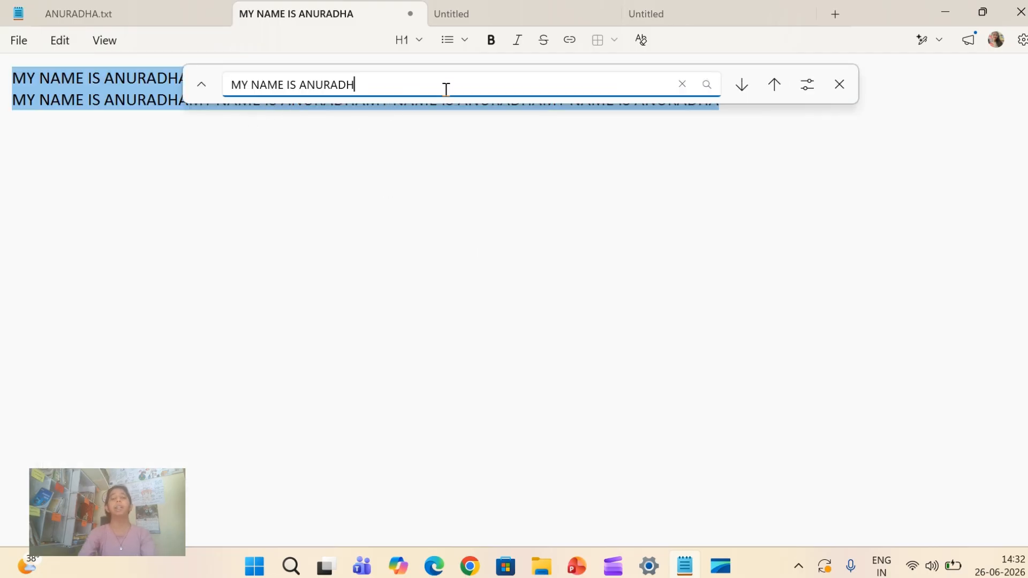
text(A)
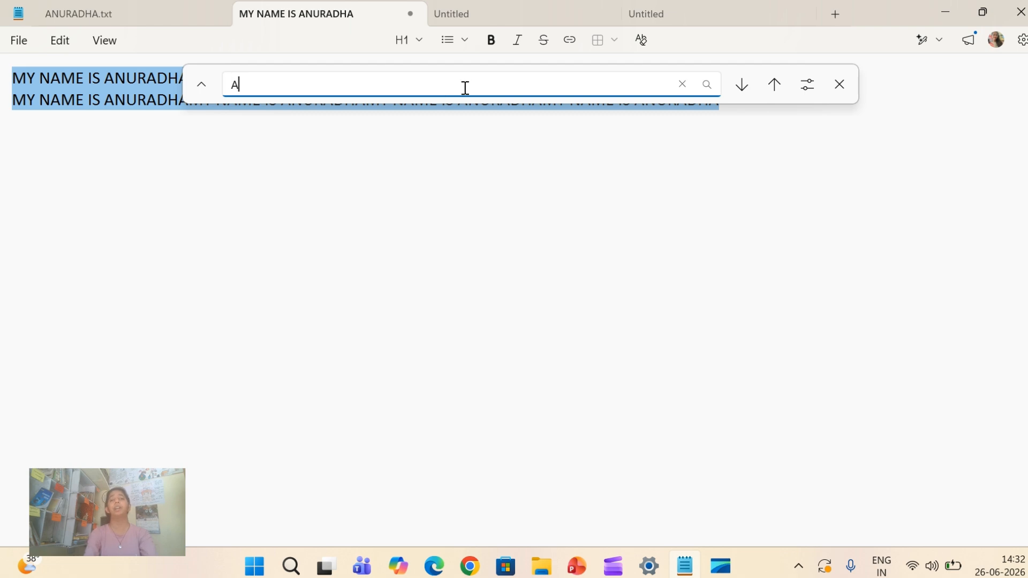
Step: Step forward repeatedly through the occurrences of the letter A in the text, and close the search
click(741, 85)
click(742, 85)
click(741, 85)
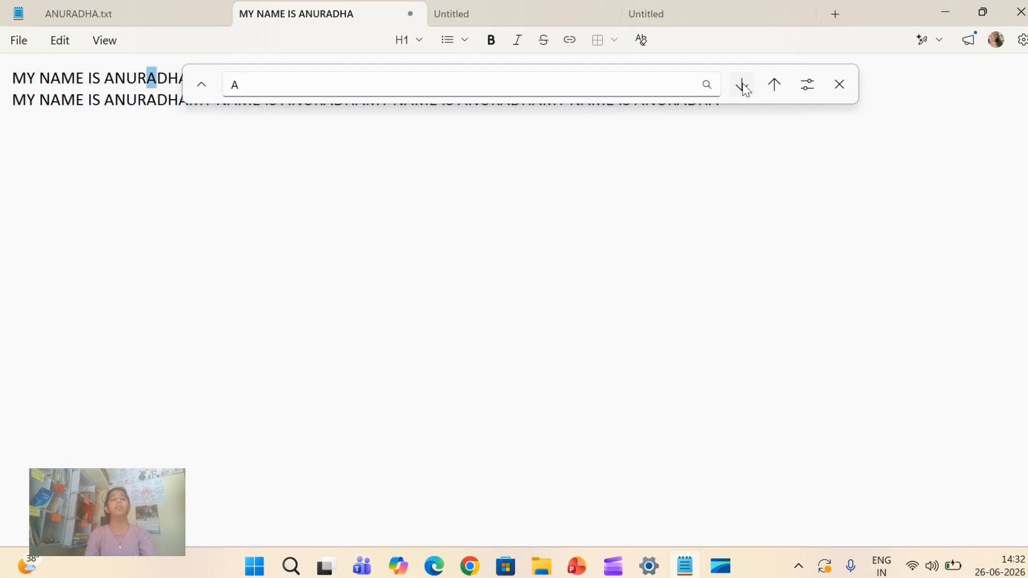
click(741, 85)
click(742, 85)
click(742, 85)
click(742, 85)
click(742, 86)
click(742, 85)
click(742, 85)
click(742, 85)
click(742, 85)
click(742, 86)
click(741, 85)
click(741, 85)
click(742, 85)
click(742, 85)
click(742, 85)
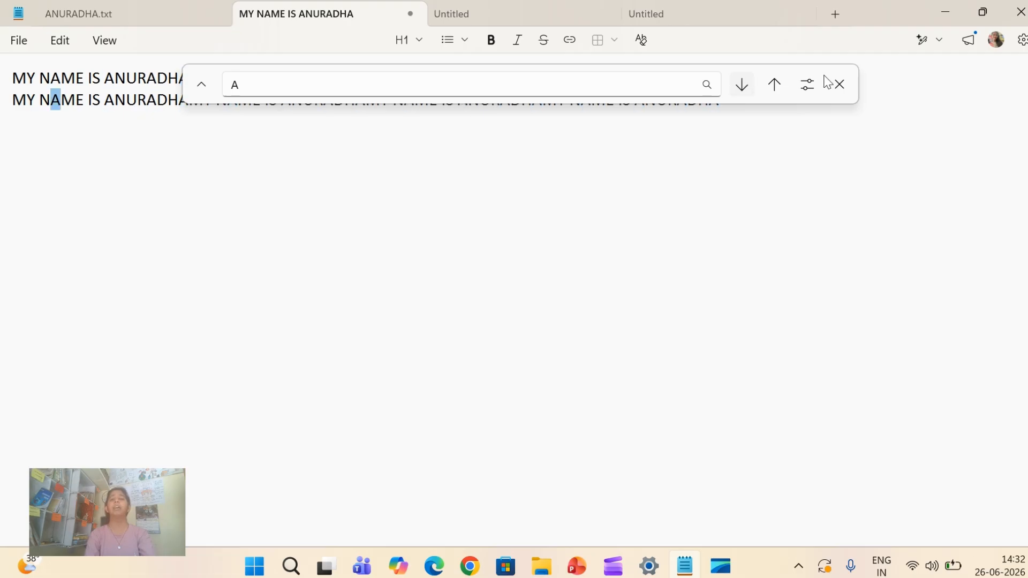
click(838, 84)
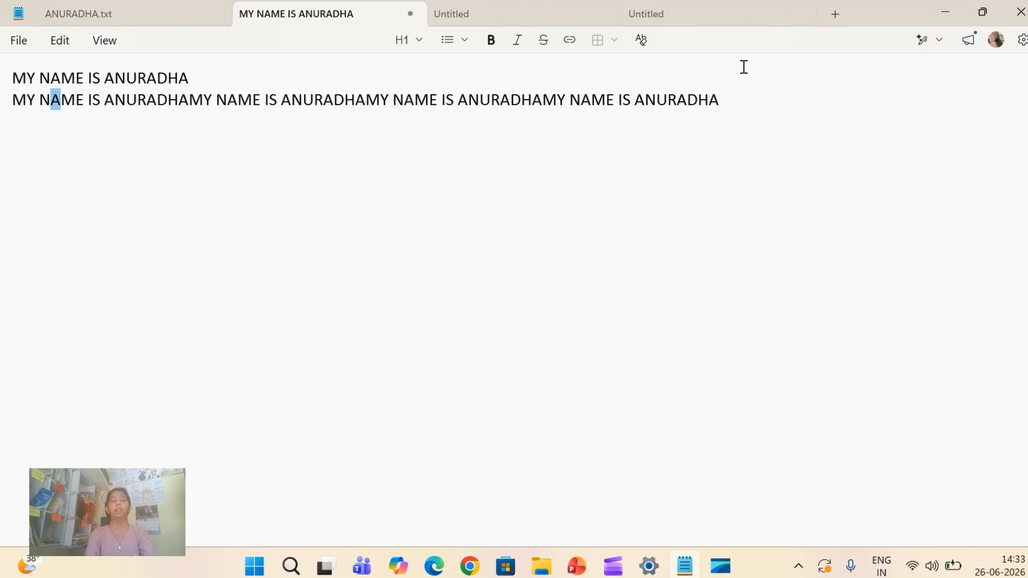
Step: Replace every A in the document with t, and close the replace tool
click(60, 43)
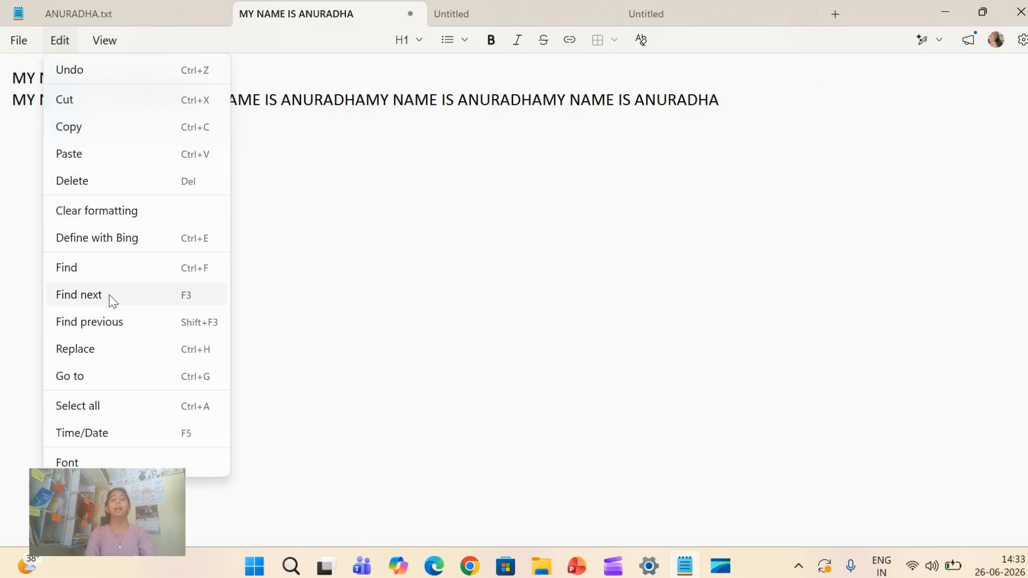
click(109, 354)
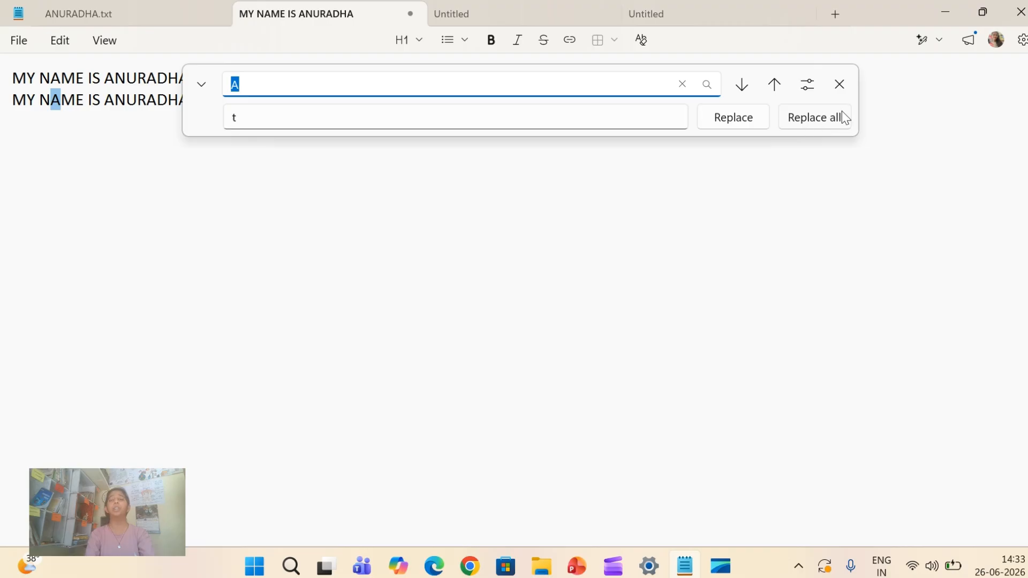
click(810, 119)
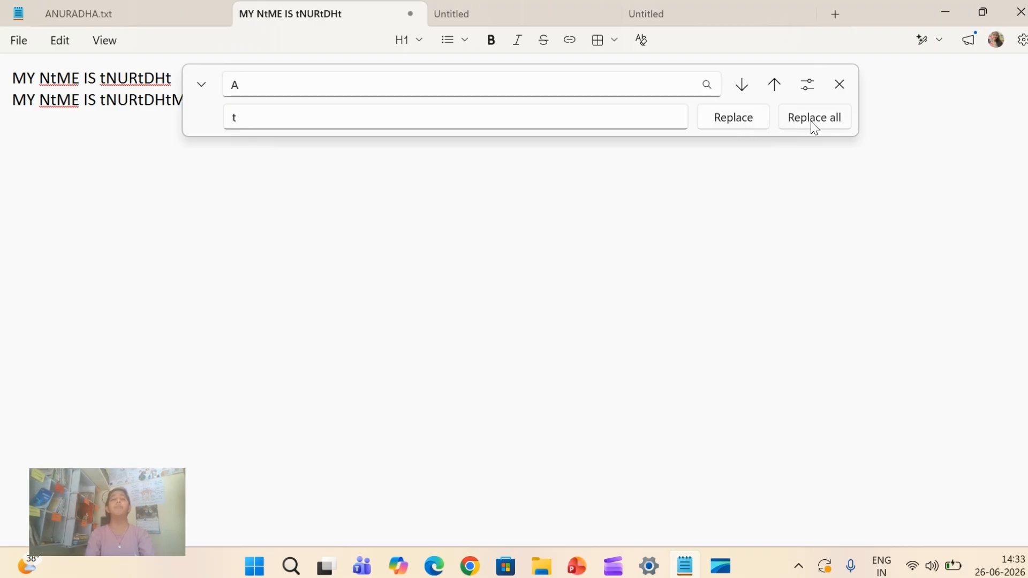
click(840, 86)
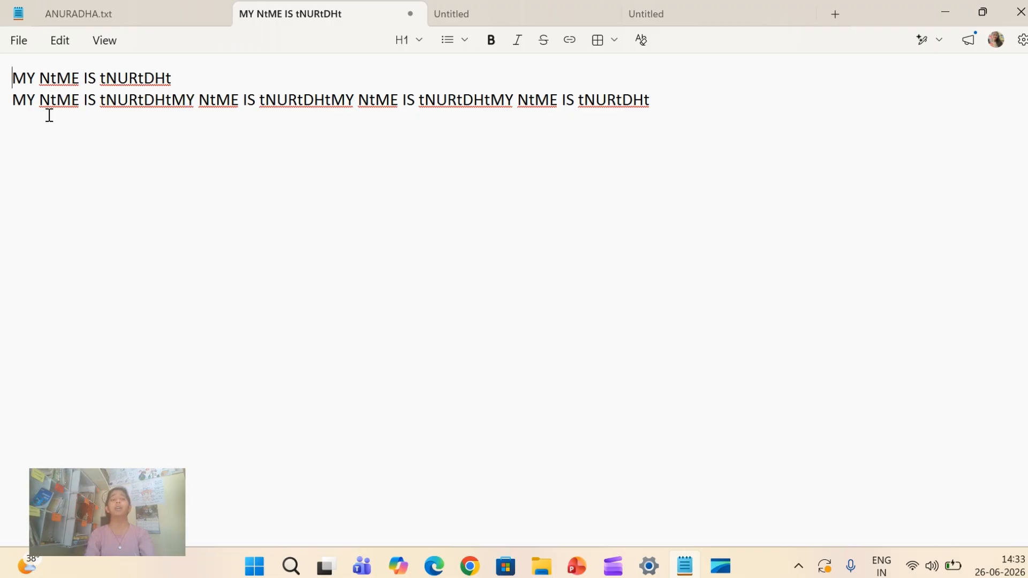
Step: Jump to line 2 of the document with Go to
click(61, 43)
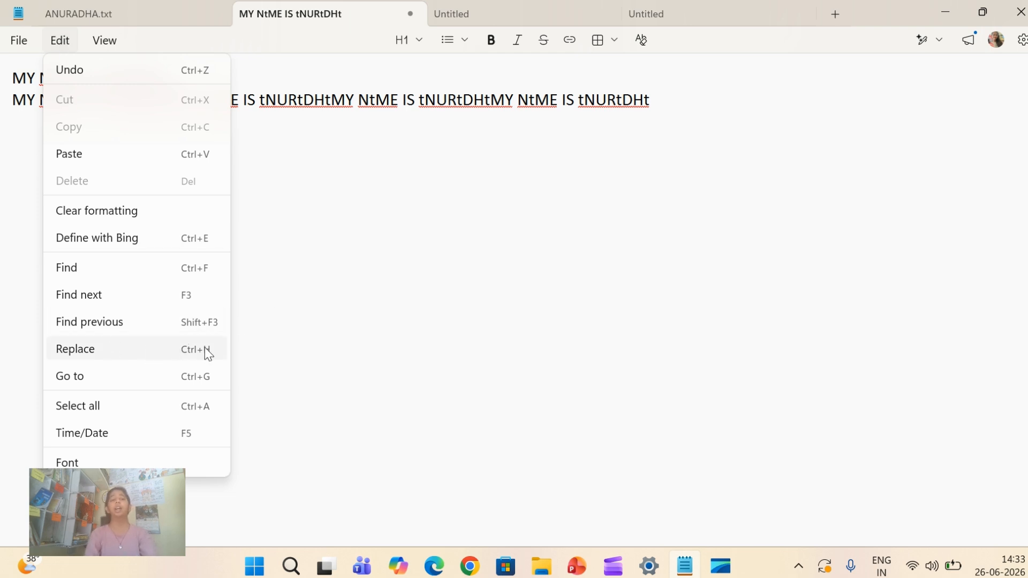
click(83, 377)
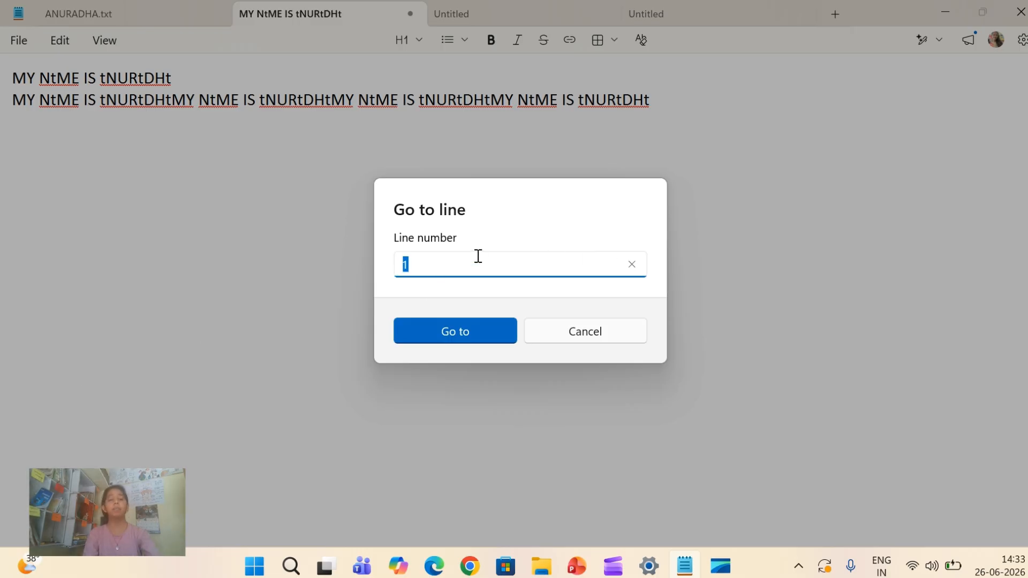
text(2)
click(456, 330)
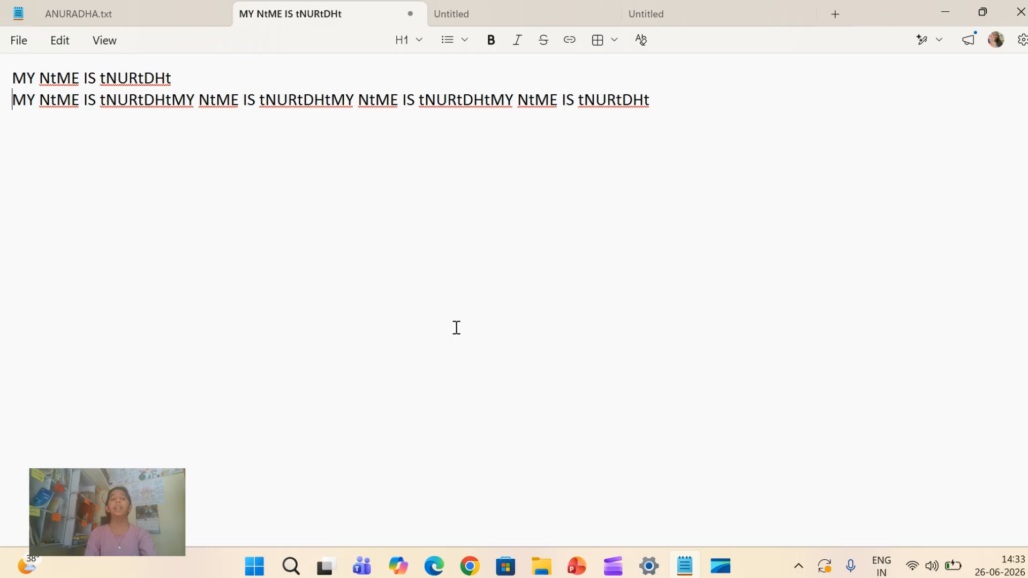
Step: Select all the text in the document with the Select all command
click(59, 40)
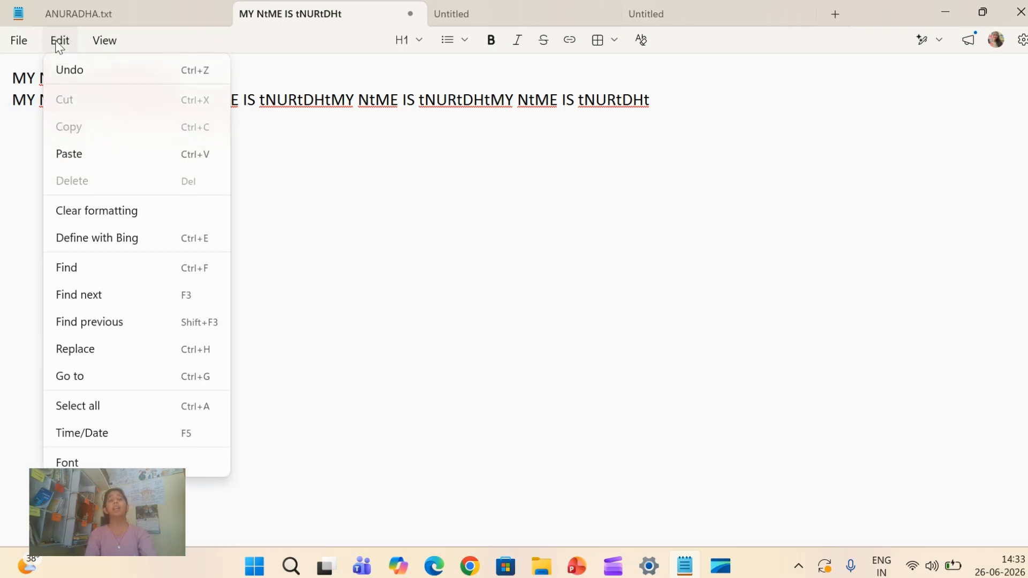
click(104, 40)
click(61, 40)
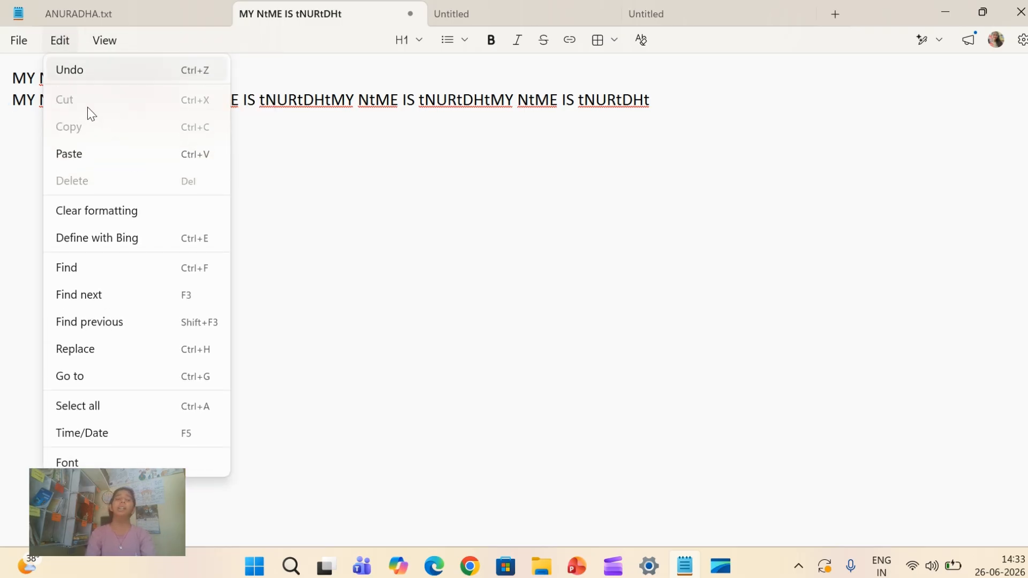
click(123, 405)
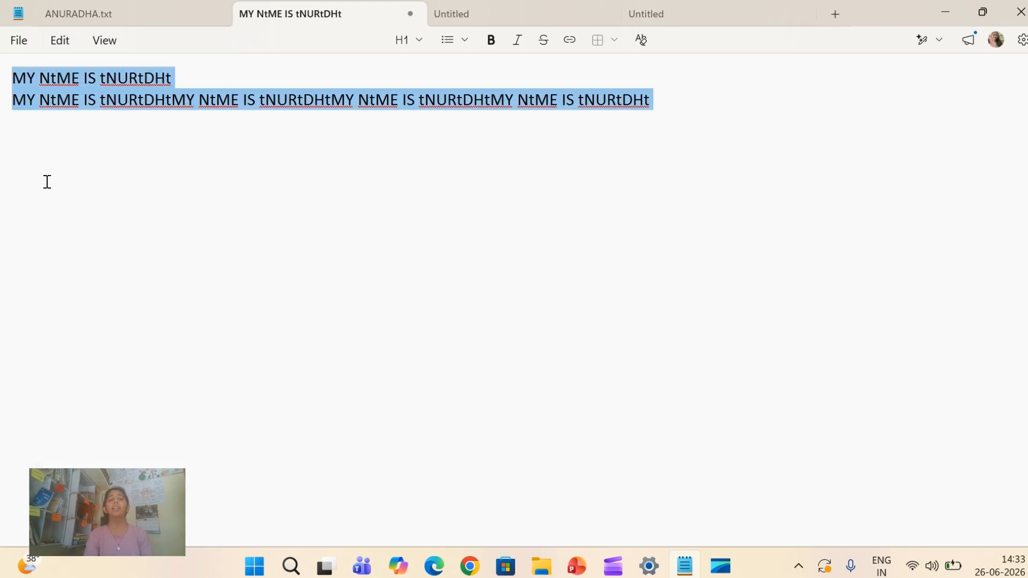
Step: Deselect the text and insert the current time and date below it
click(57, 42)
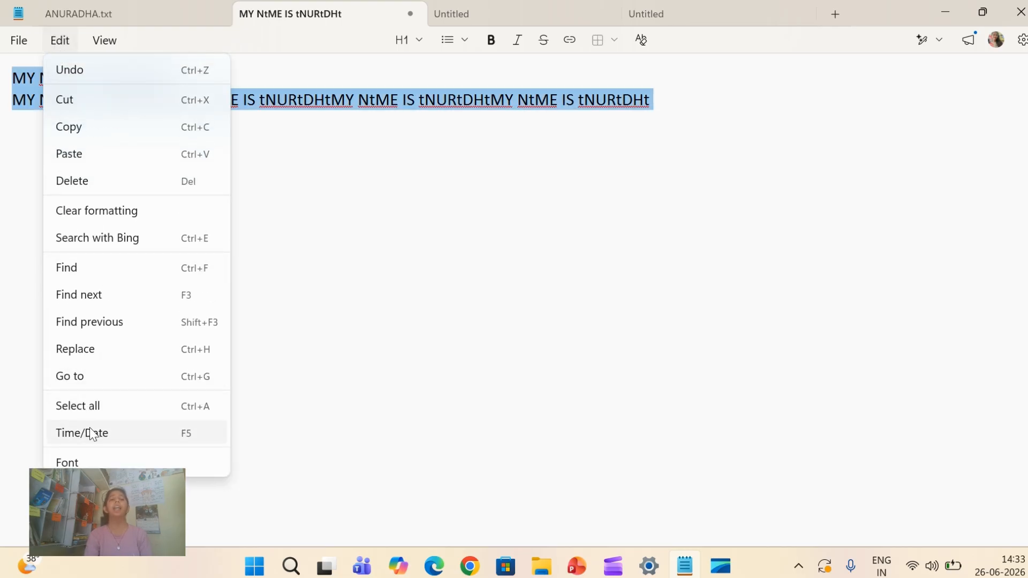
click(257, 261)
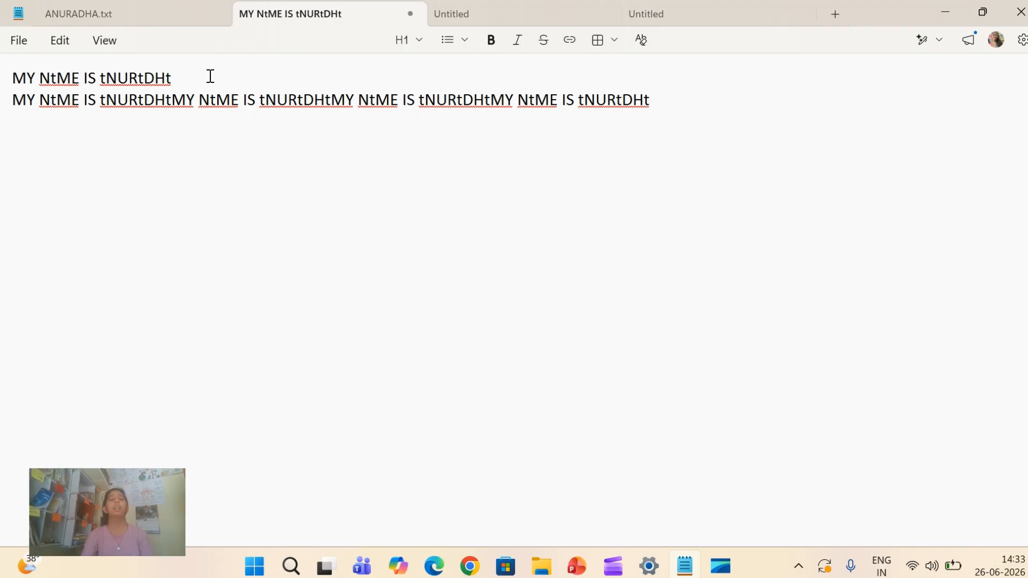
click(60, 40)
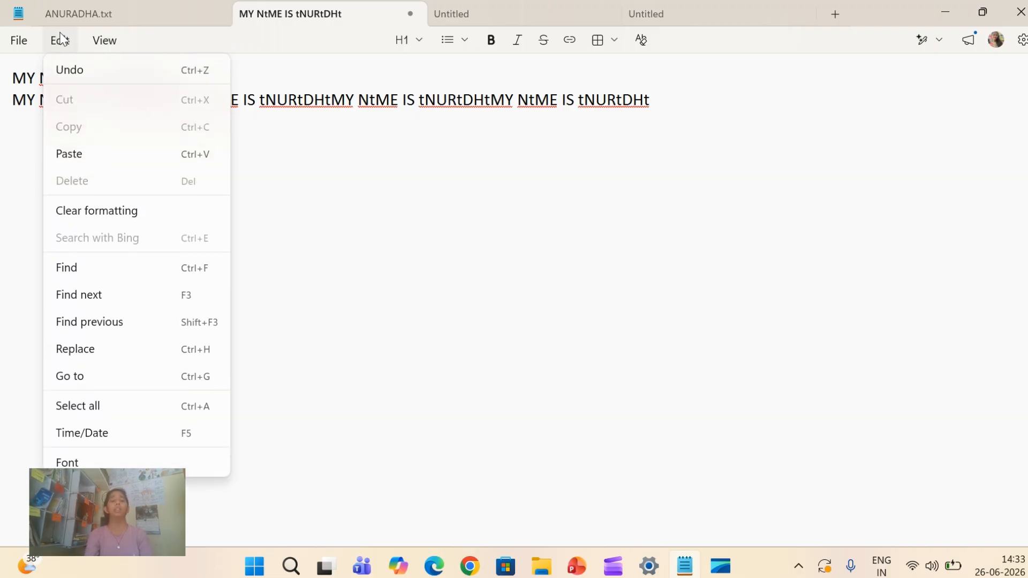
click(110, 432)
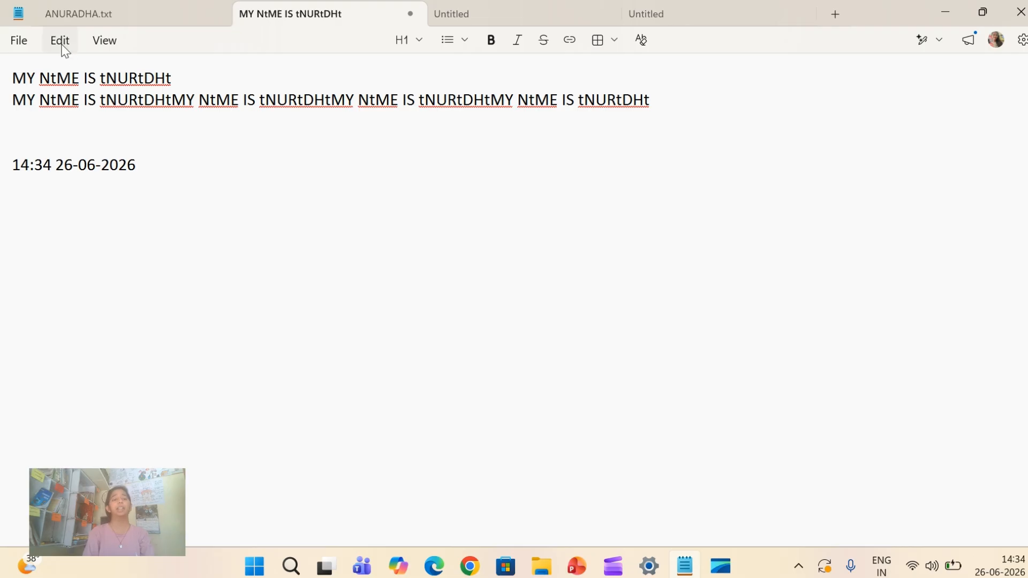
Step: Open the font settings and set the font family to Bauhaus 93
click(96, 42)
mouse_move(19, 40)
mouse_move(50, 44)
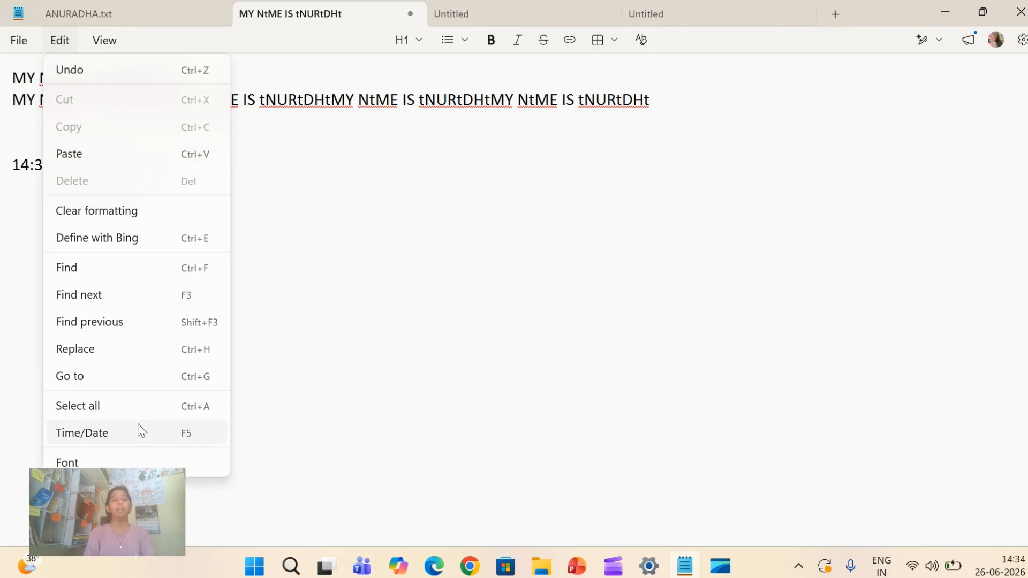
click(99, 464)
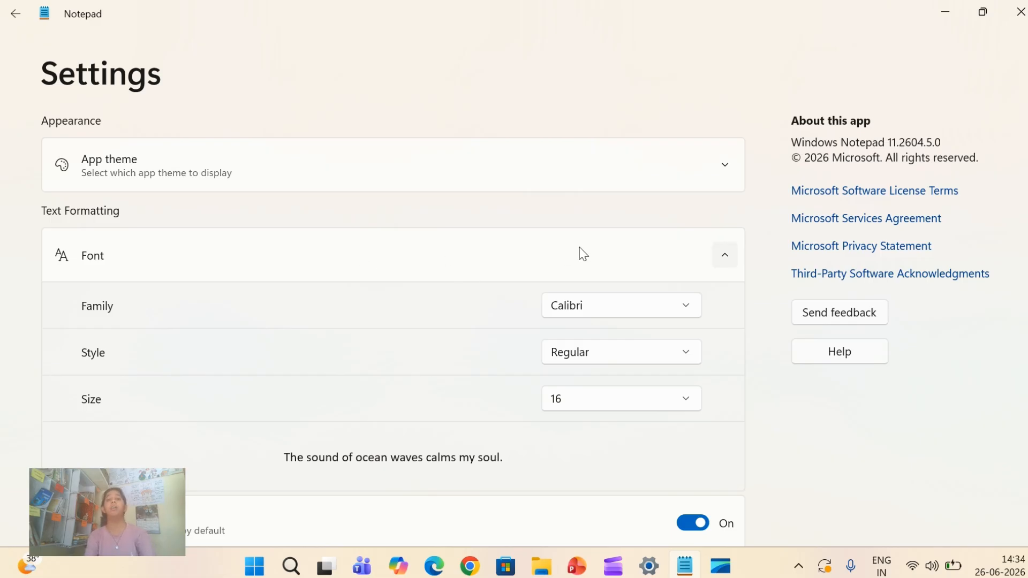
click(686, 305)
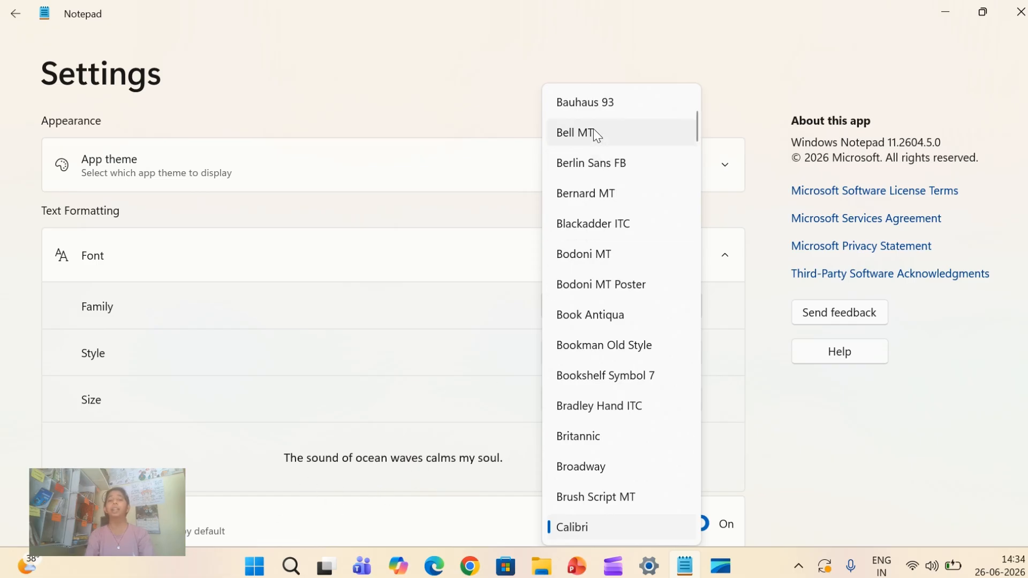
click(586, 107)
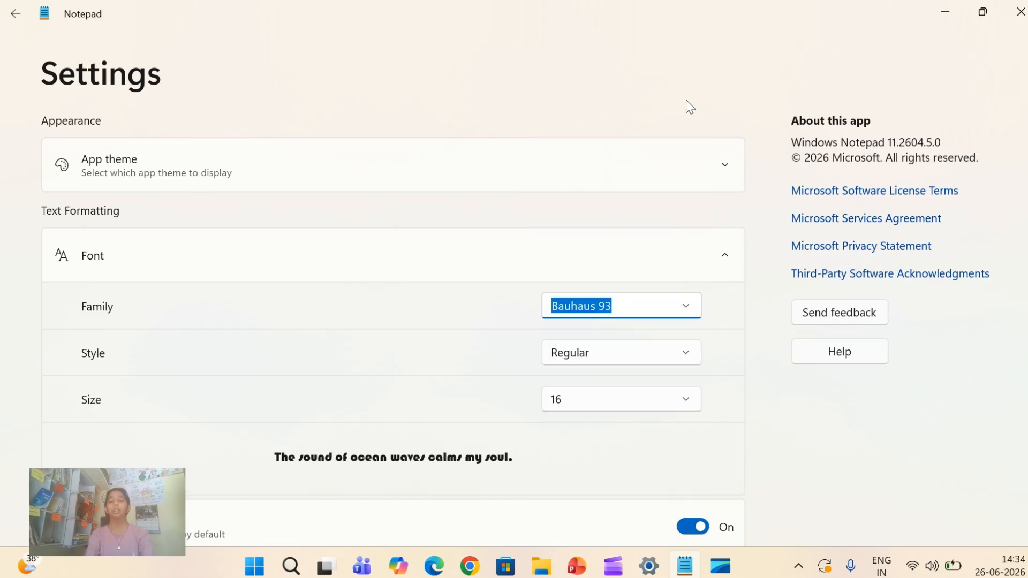
Step: Change the font family to Times New Roman
click(686, 307)
text(ti)
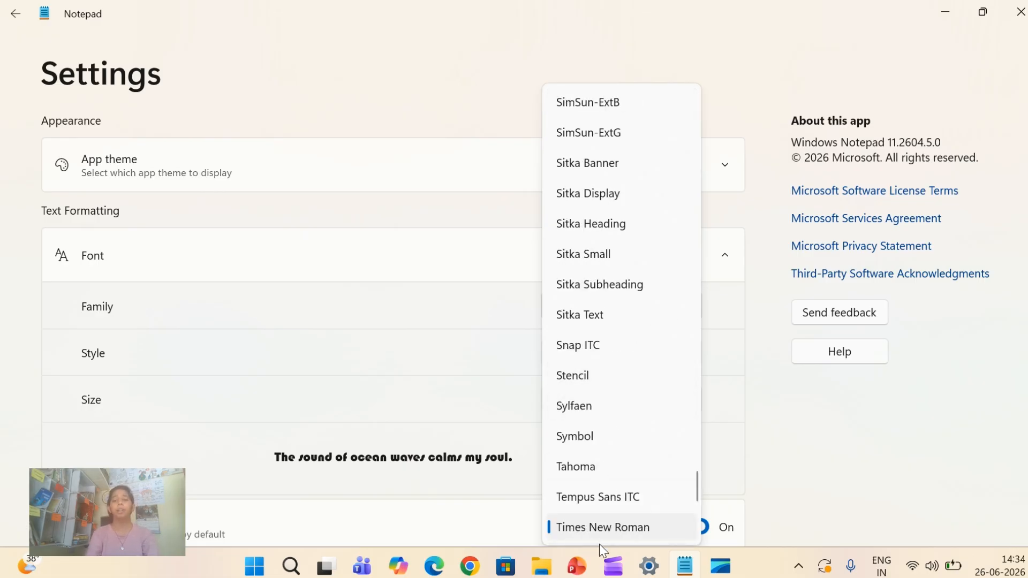
click(593, 528)
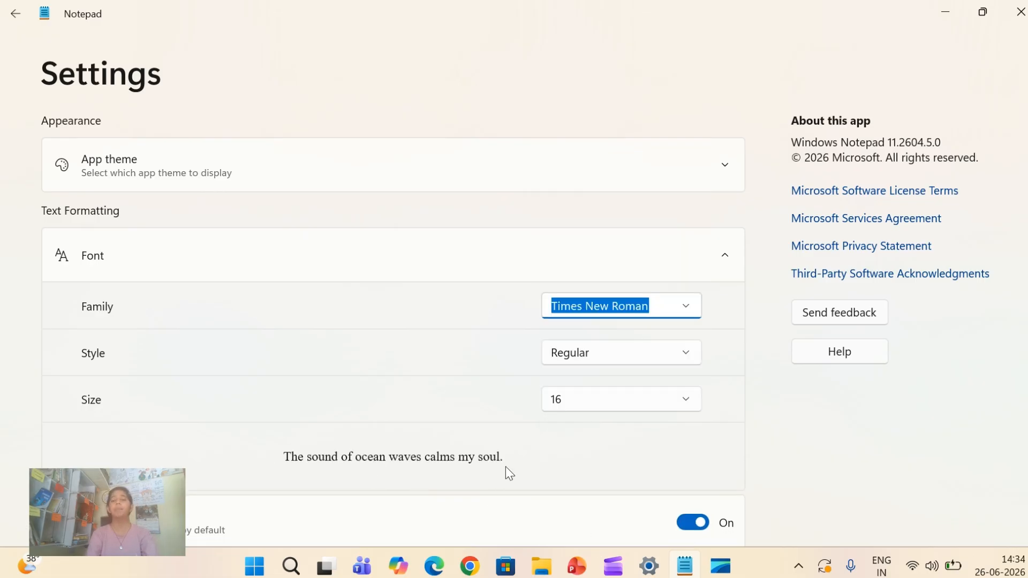
Step: Set the font family to Algerian
click(687, 308)
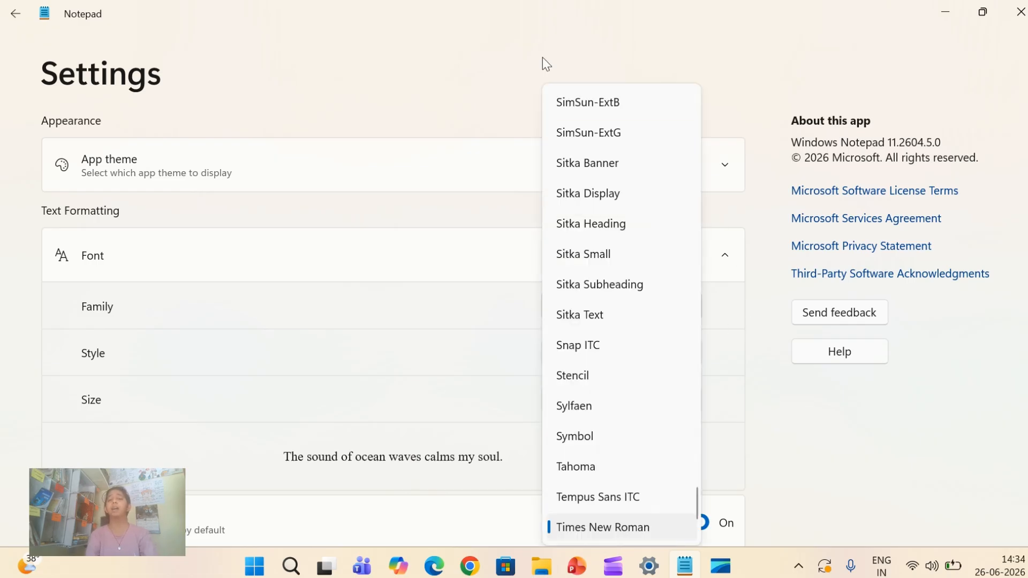
key(Home)
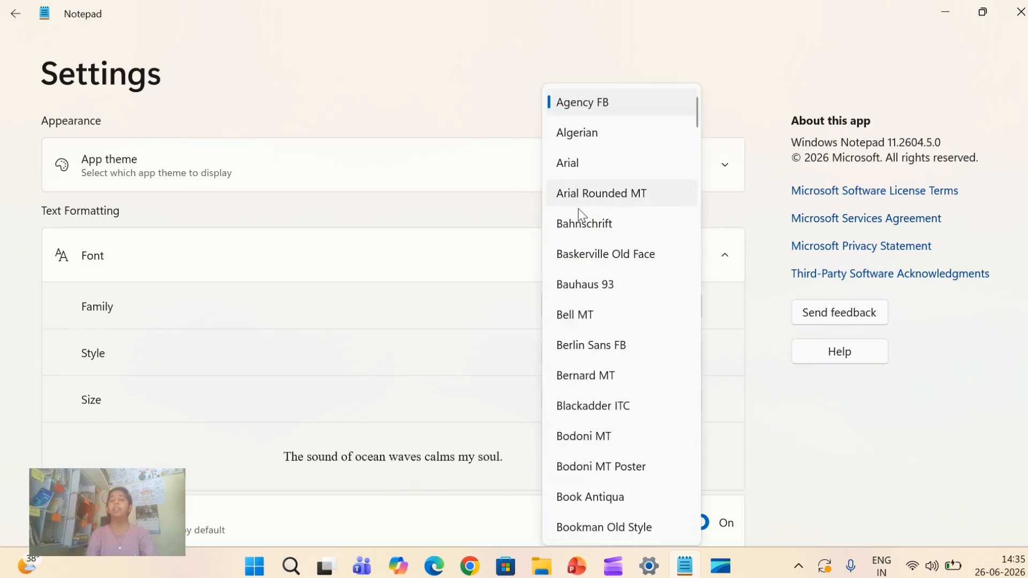
click(596, 140)
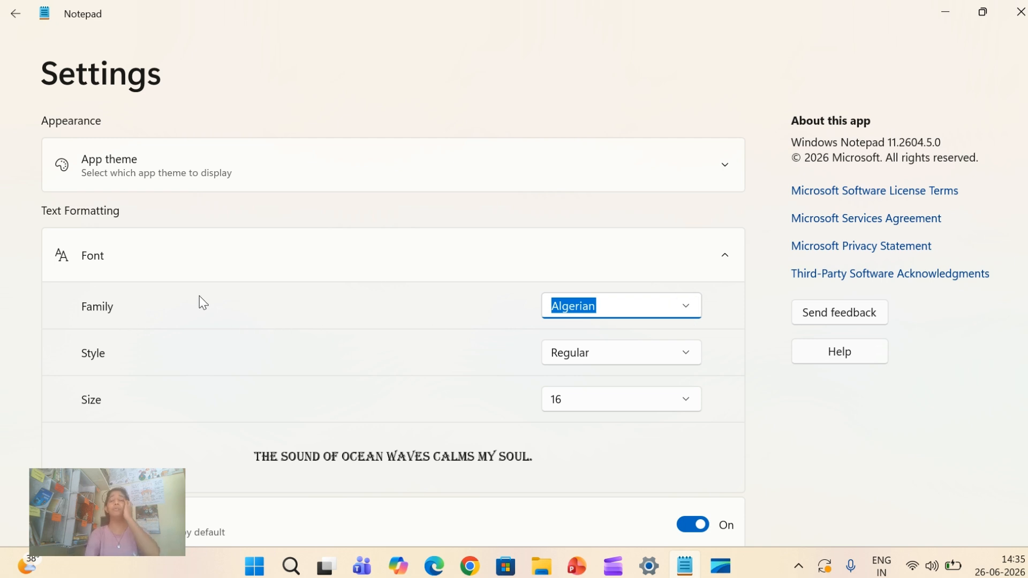
Step: Keep the Regular font style, set the font size to 20, and return to the document
click(680, 349)
click(672, 354)
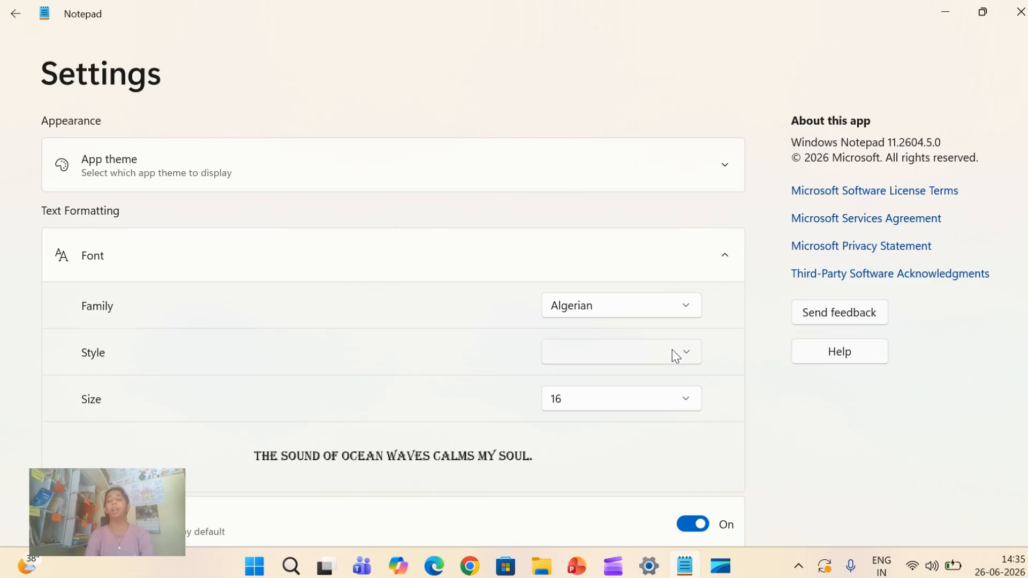
click(670, 348)
click(416, 334)
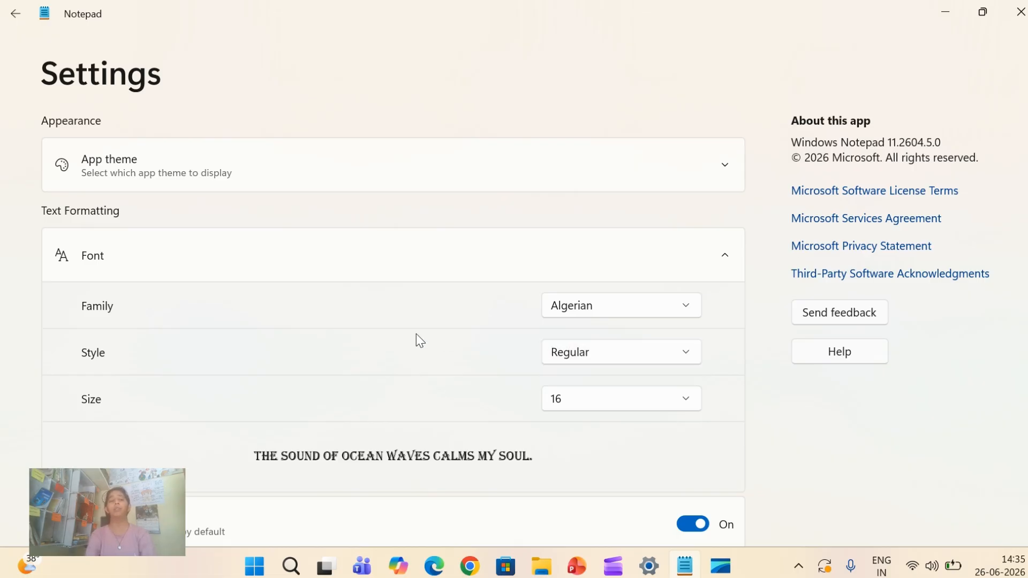
click(680, 403)
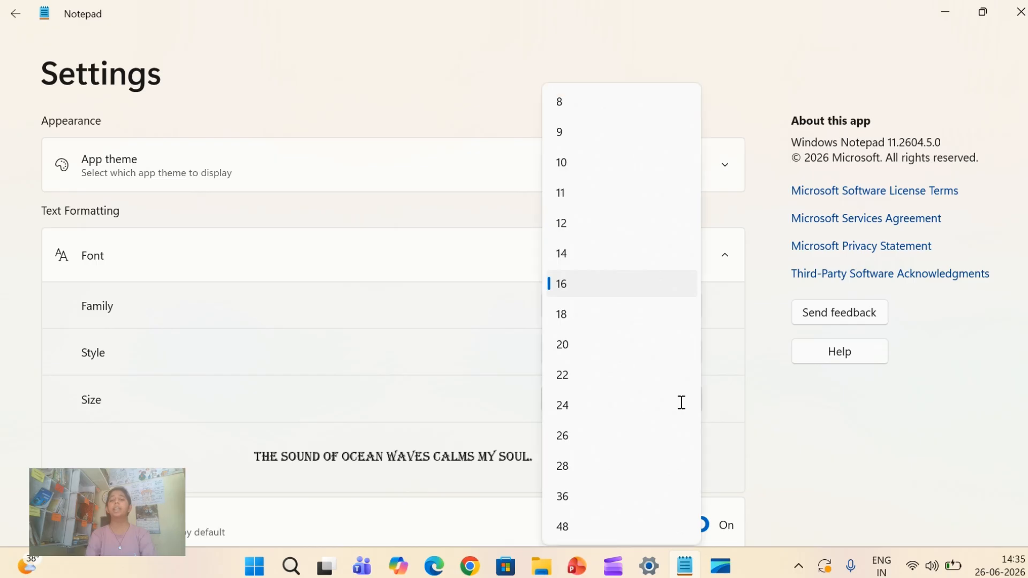
click(567, 348)
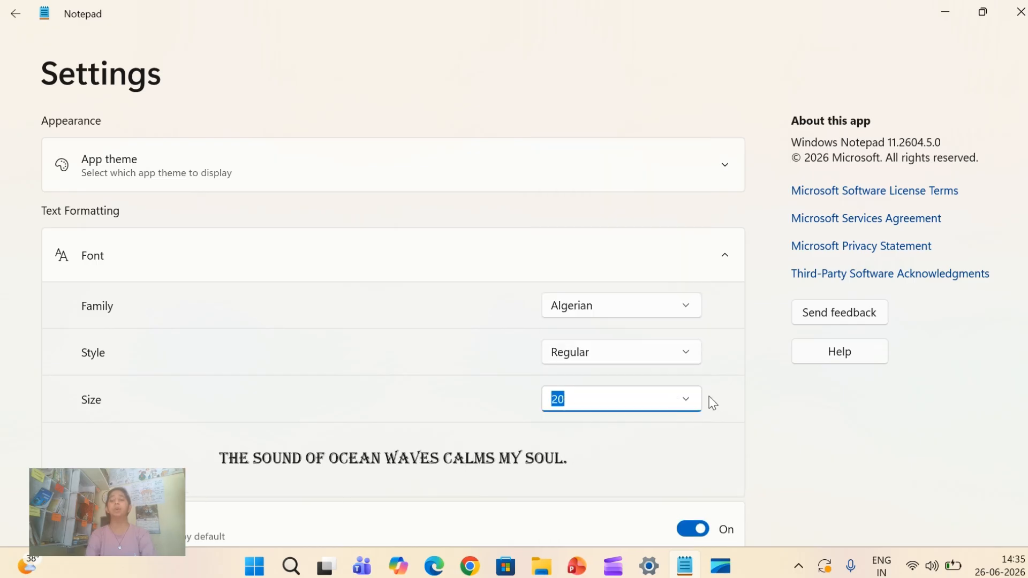
click(15, 16)
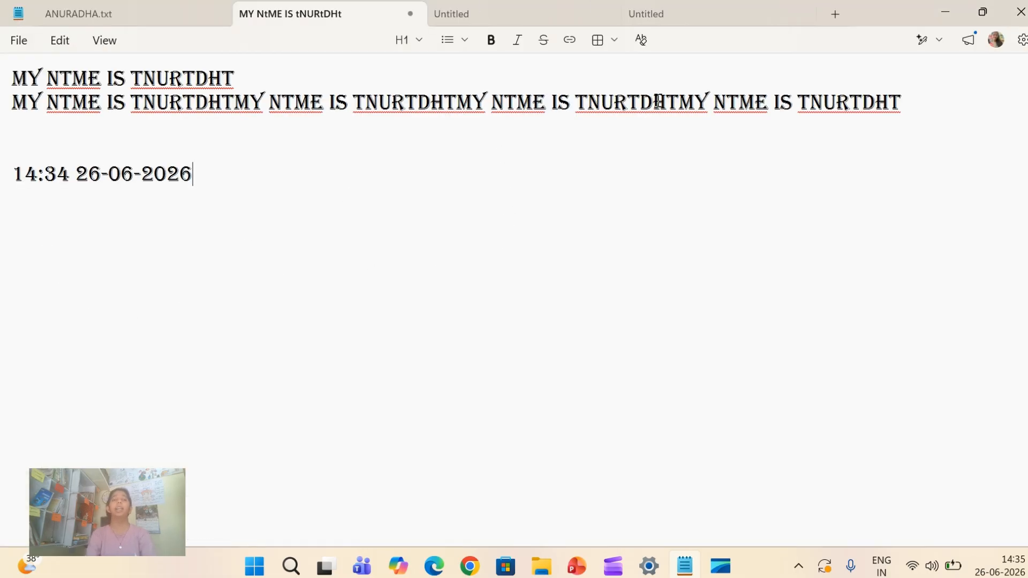
Step: Zoom in on the document by one level and zoom back out
click(99, 47)
mouse_move(158, 68)
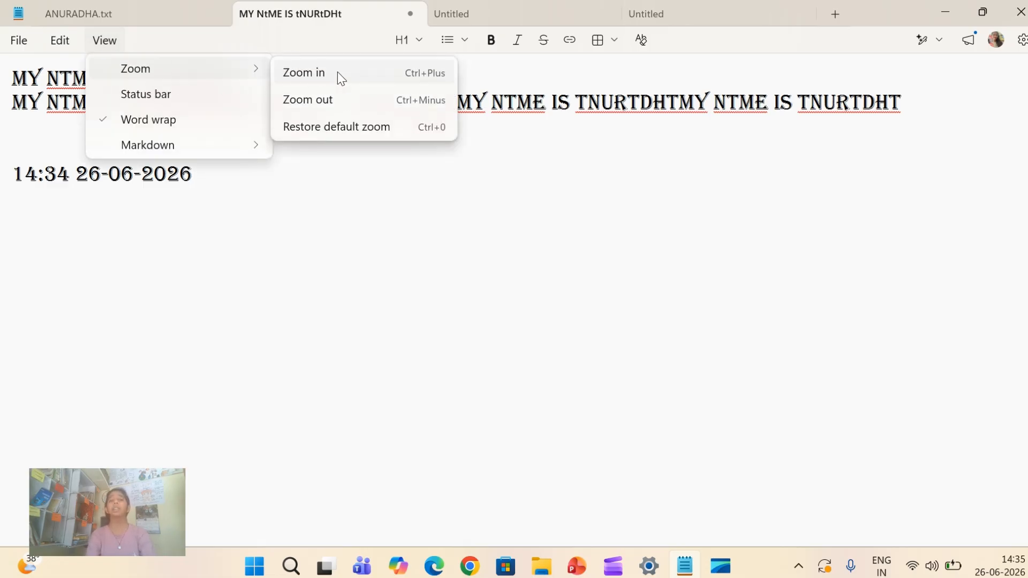
click(401, 75)
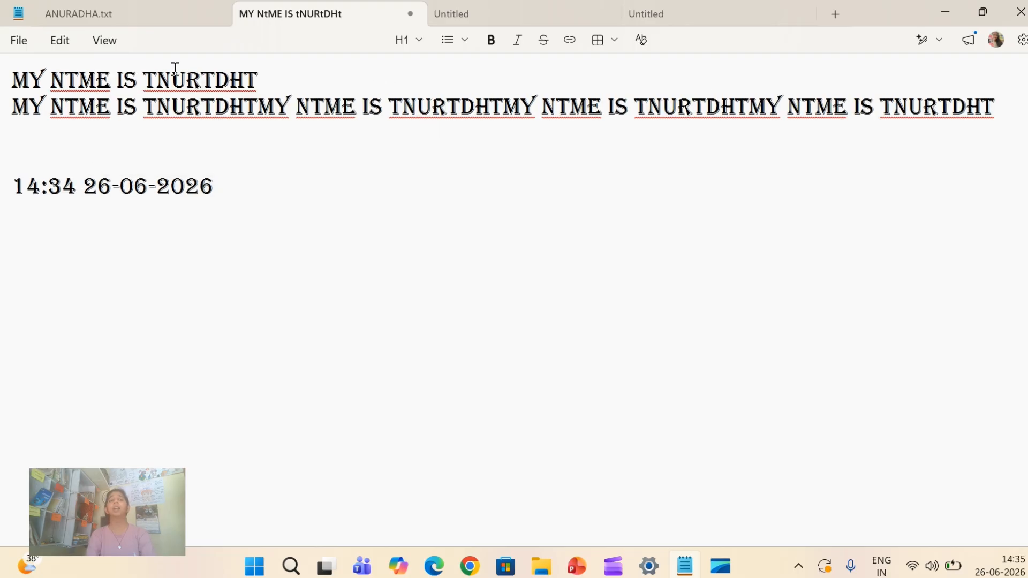
click(109, 46)
mouse_move(169, 69)
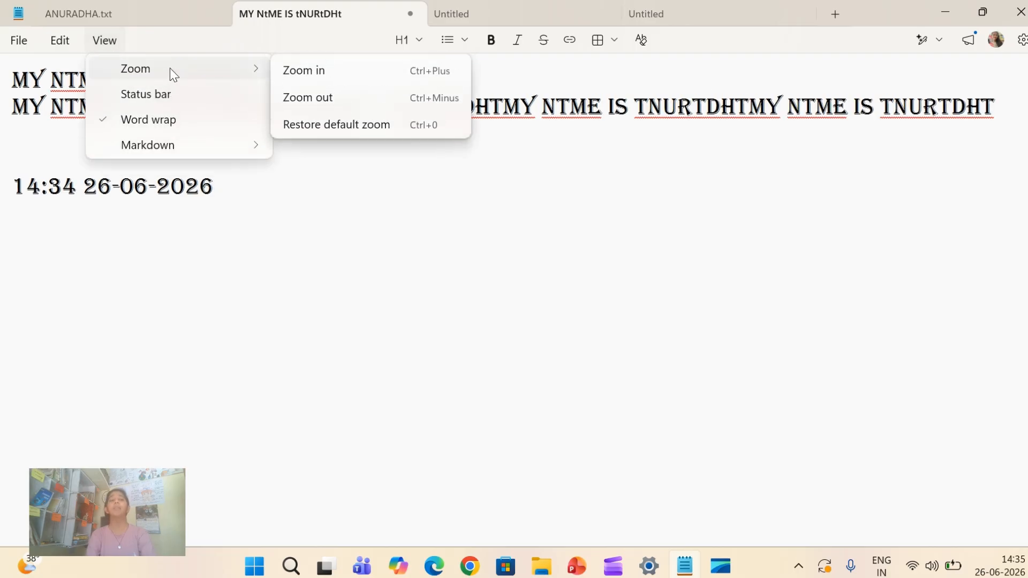
click(329, 98)
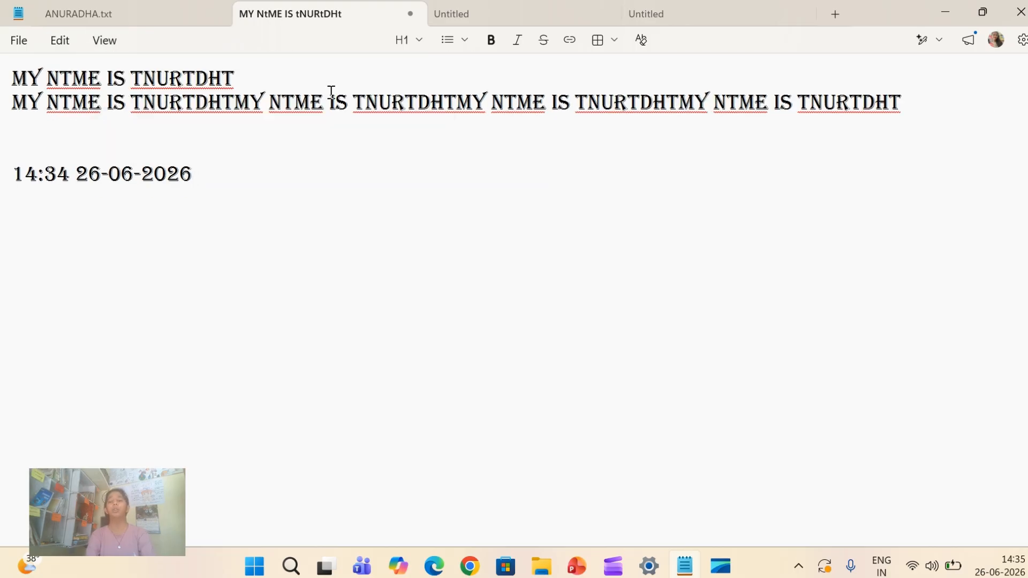
Step: Show the status bar and restore the document's default zoom
click(105, 40)
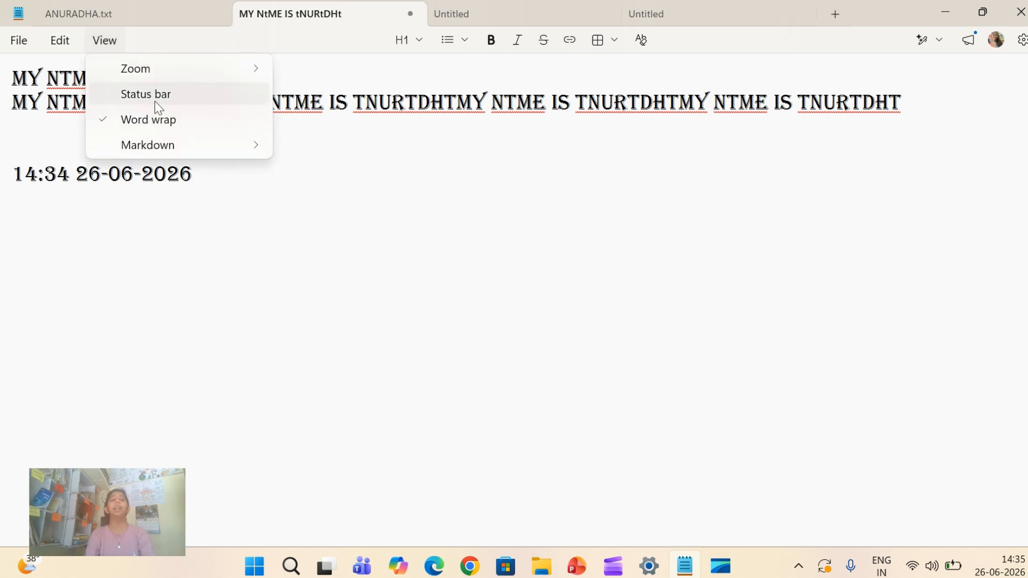
click(156, 101)
click(120, 49)
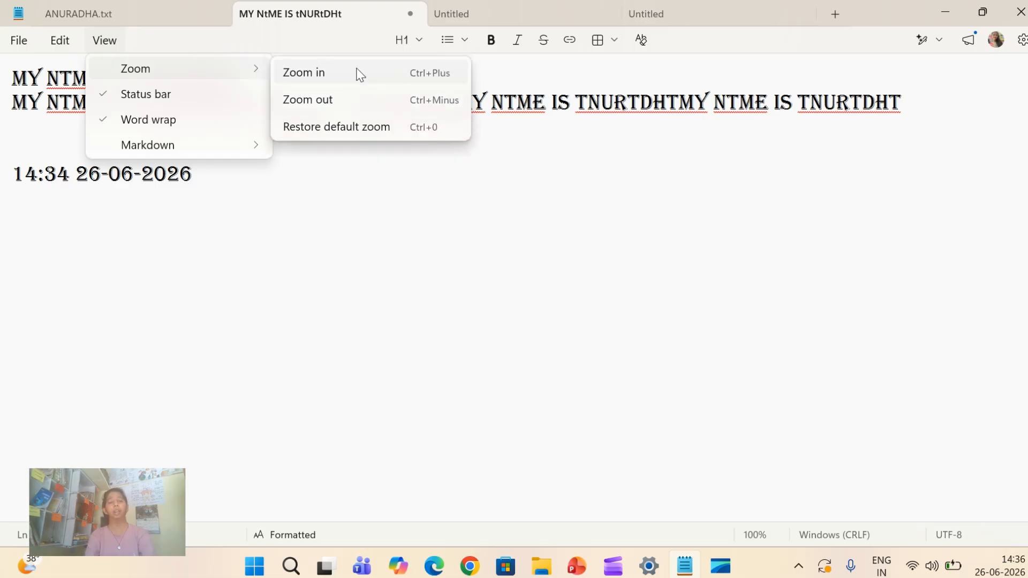
mouse_move(199, 74)
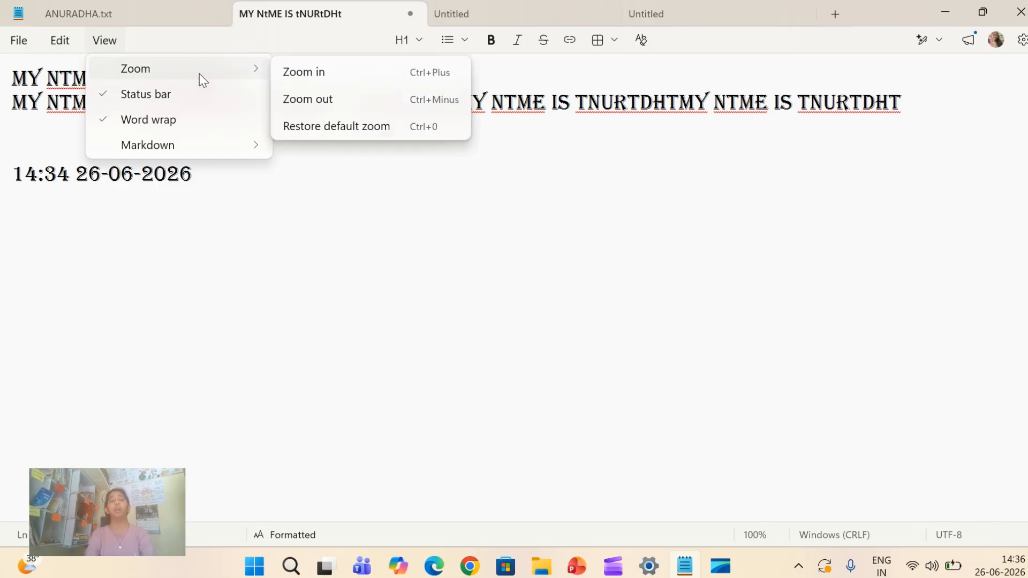
click(351, 131)
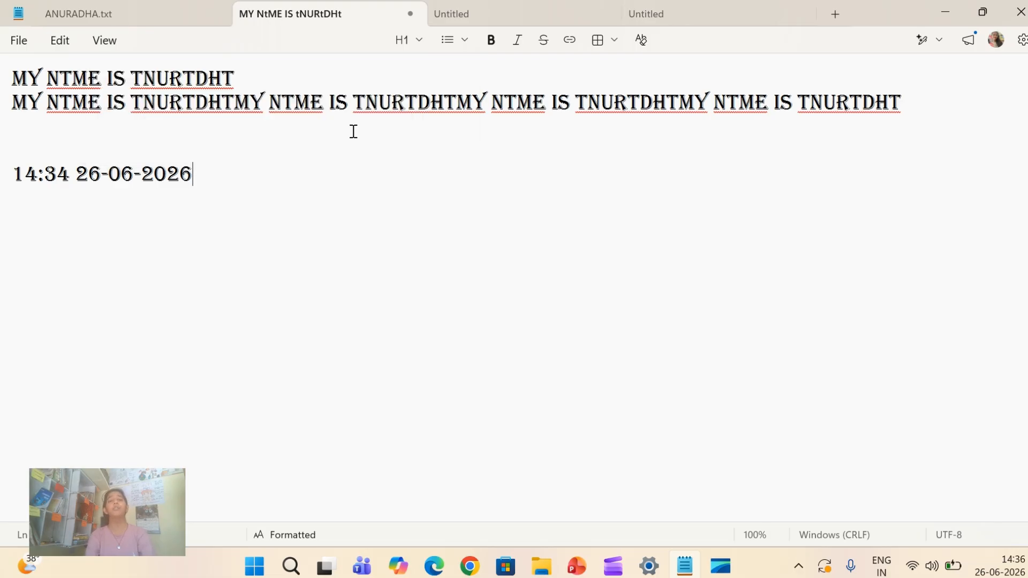
Step: Hide the status bar and turn it back on
click(104, 48)
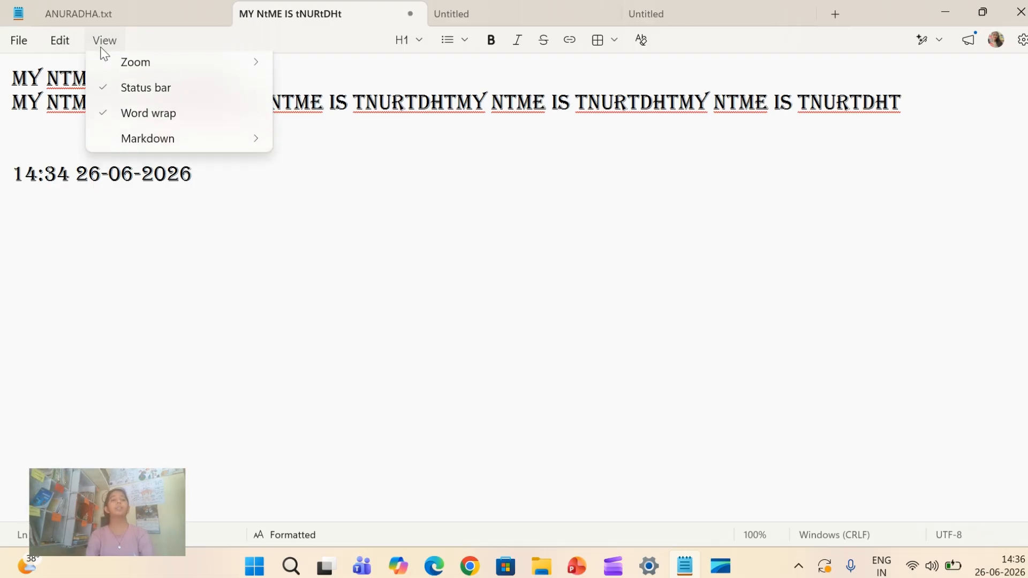
click(150, 93)
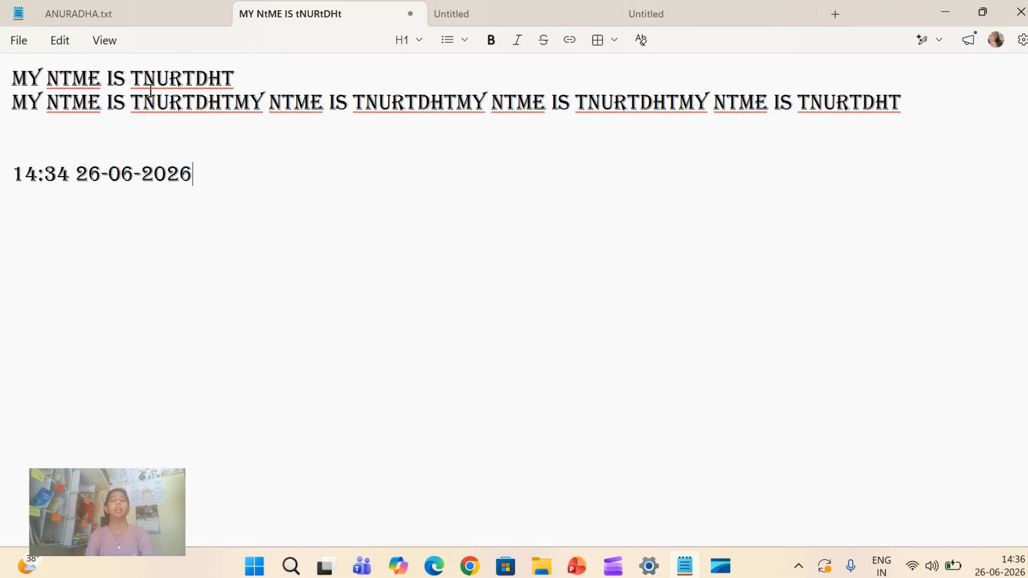
click(106, 41)
click(173, 94)
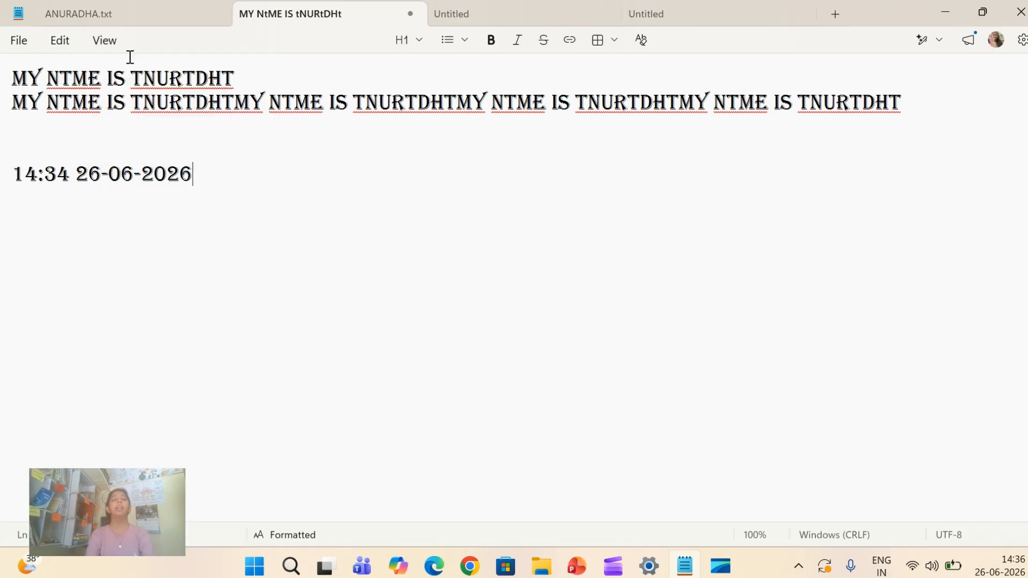
Step: Extend the second text line with a long unbroken run of random letters, beginning HWGDJSHHDKSADHGXJ, so that it exceeds the window width
click(114, 47)
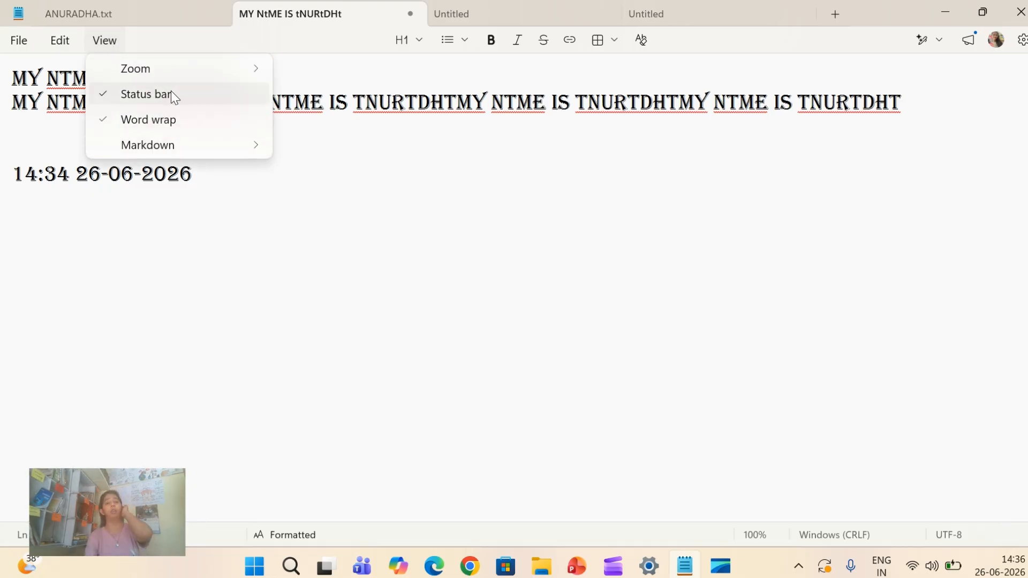
click(904, 103)
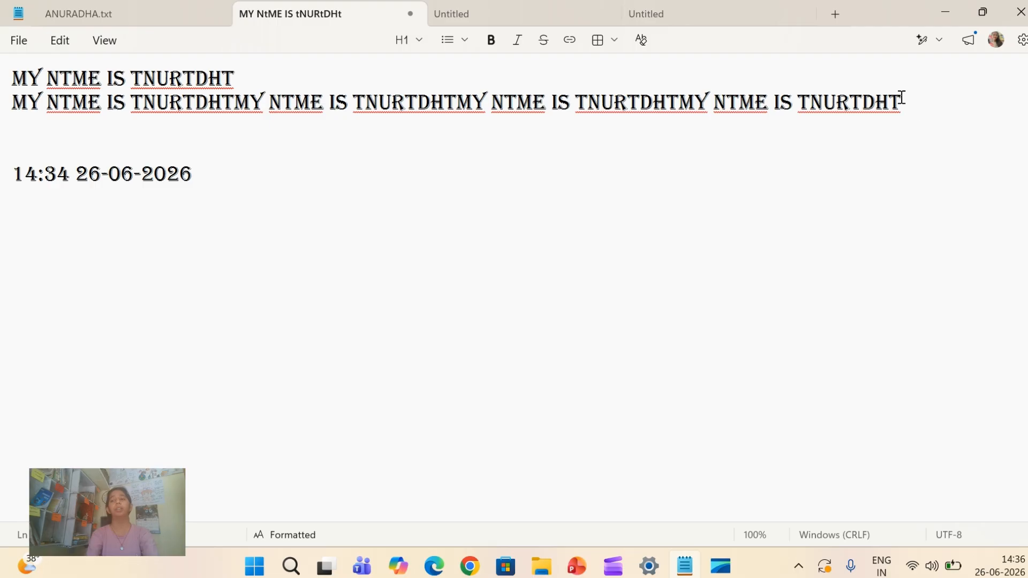
text(HWGDJSHHDKSADHGXJHAGXJAHSDJSGDKJ)
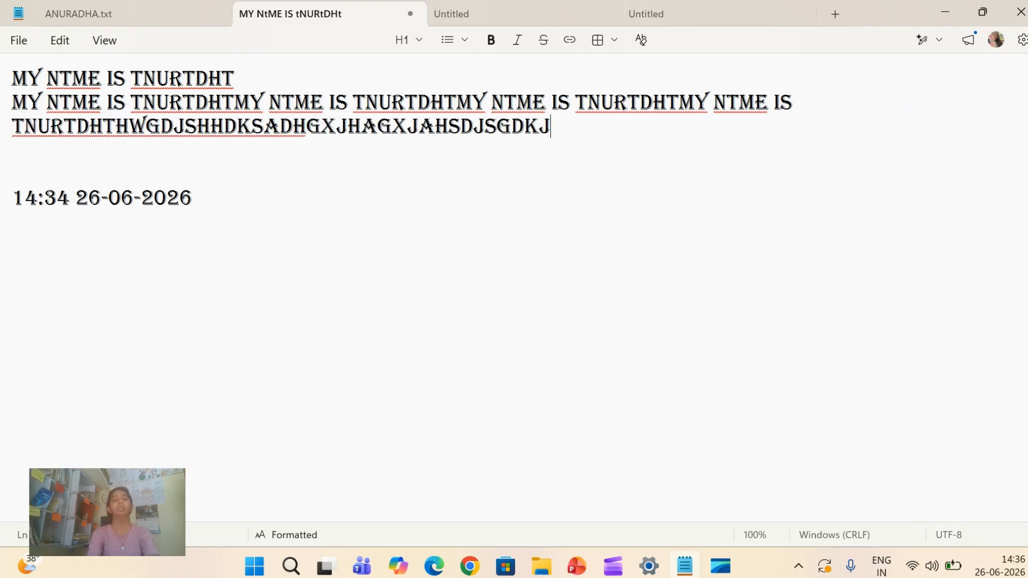
text(HSUQKYSIUHKAJ)
key(Caps_Lock)
text(lokslxlixspaok)
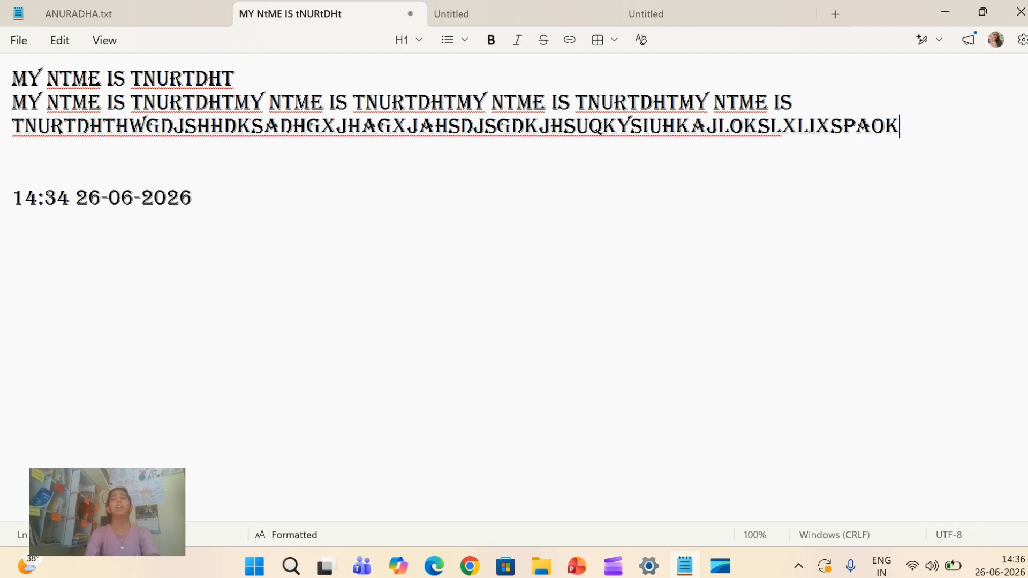
text(slakdopidsclkxlxljxknmnxj)
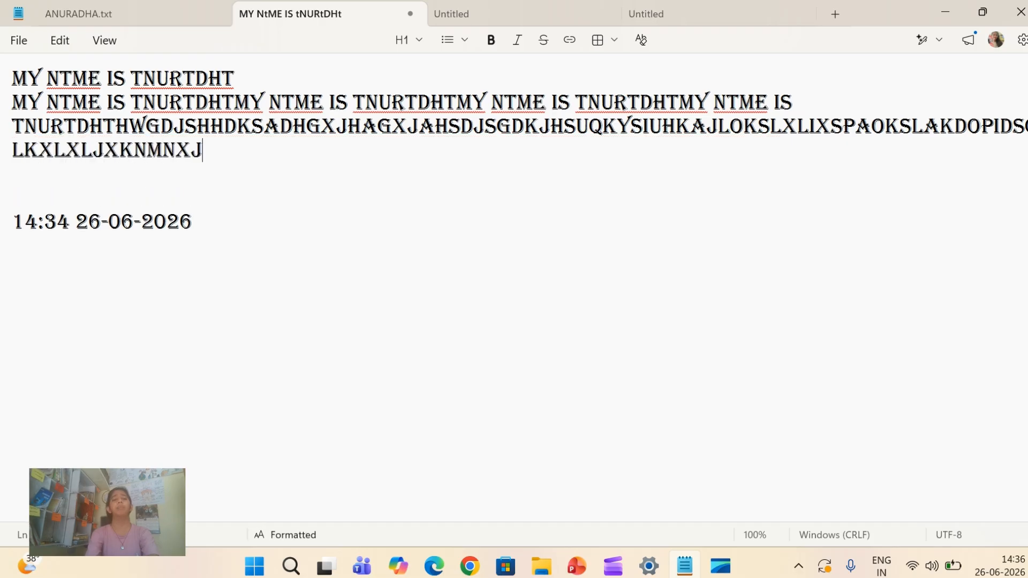
text(nn)
key(alt+space)
text(nmhkjsmn)
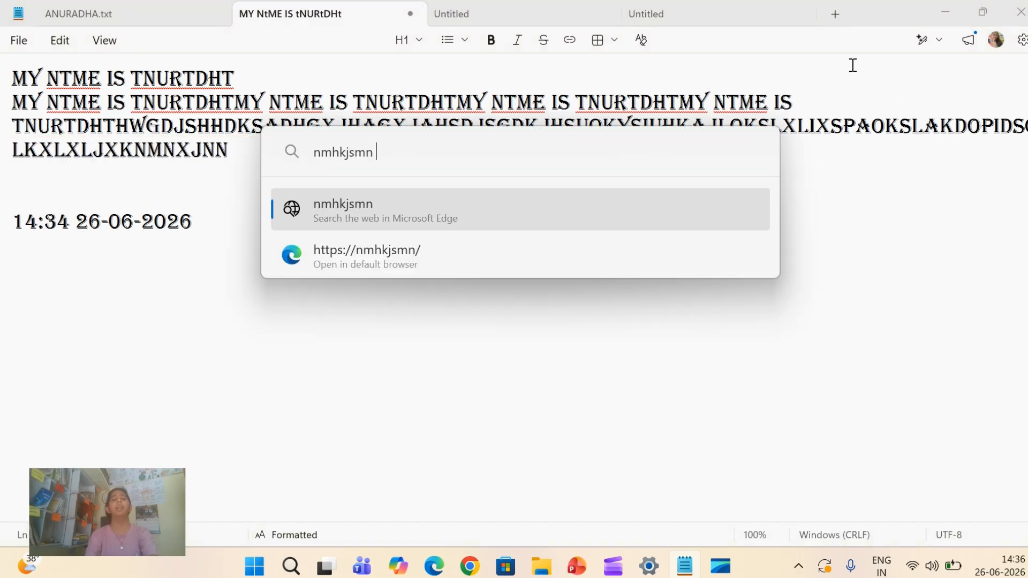
click(848, 178)
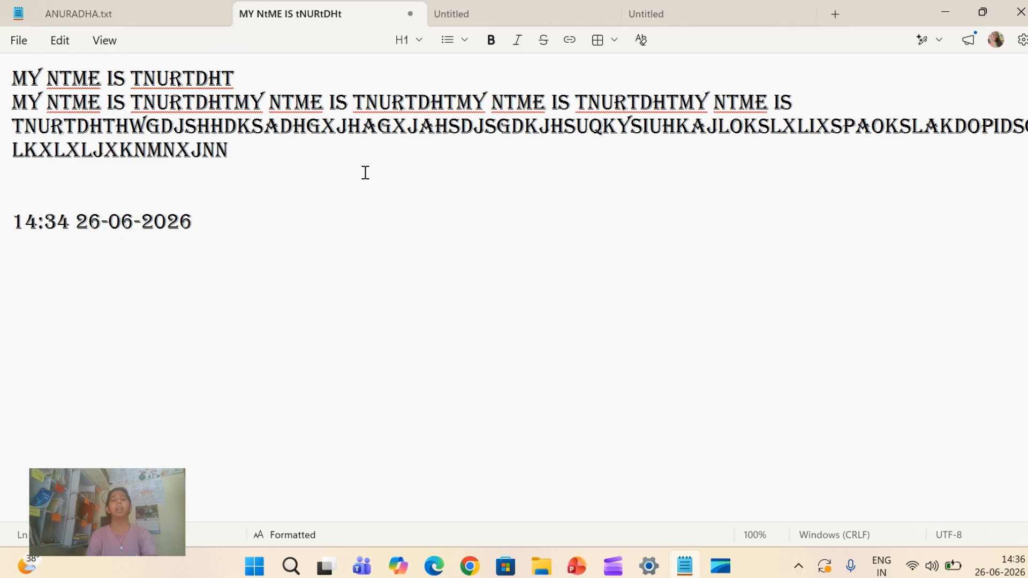
Step: Add YGSJAHKXKJGSJXHBZBZX after a space at the end of the long random-letter line
click(303, 158)
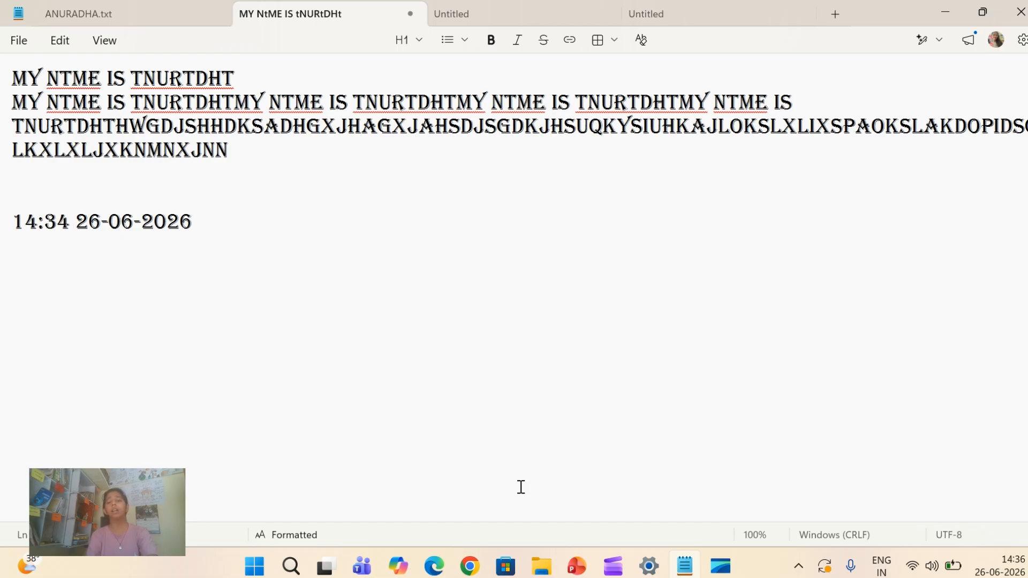
text(YGSJAHKXKJGSJXHBZBX)
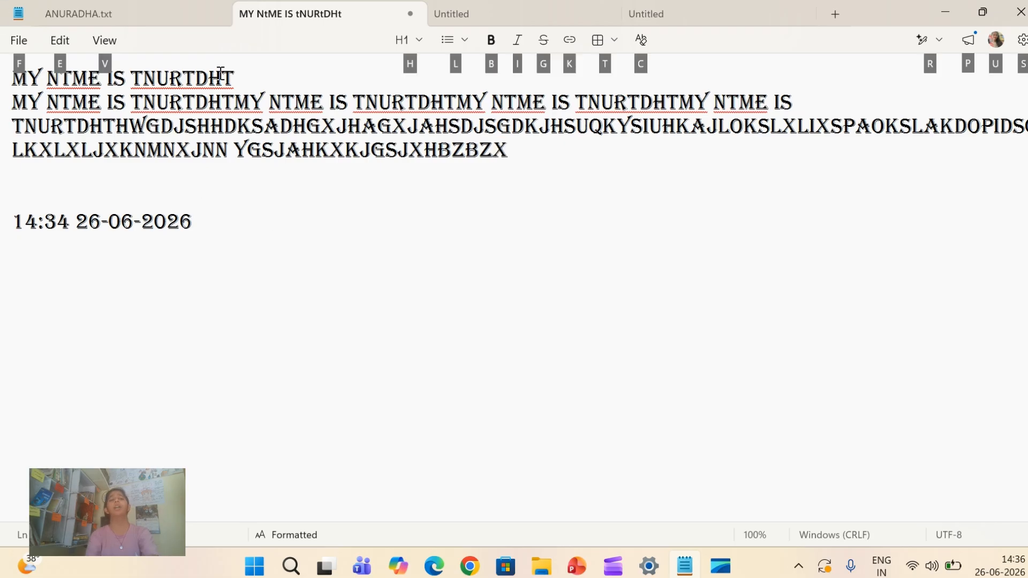
Step: Turn word wrap off, go back to the start of the long line, and turn word wrap on again
click(104, 42)
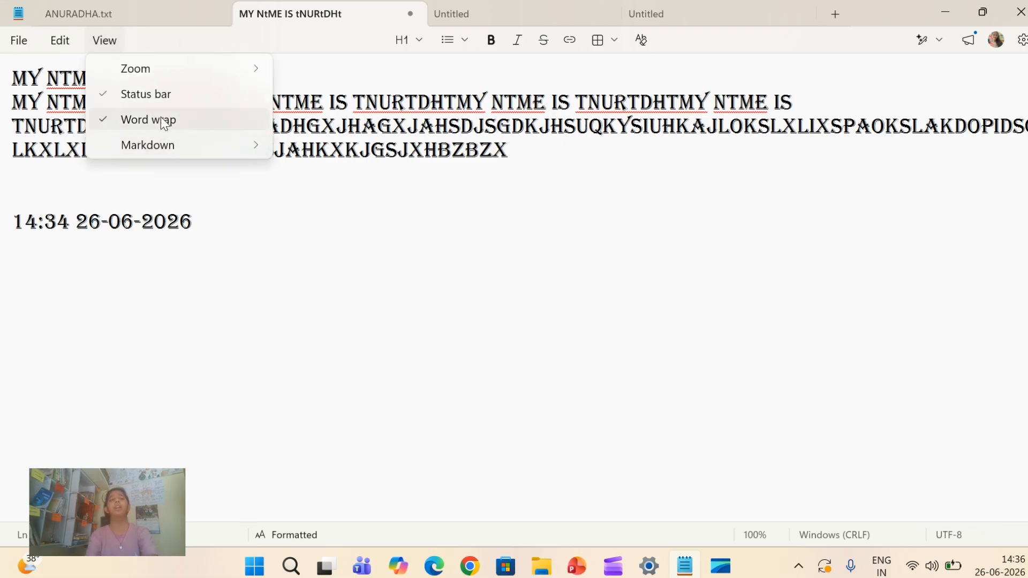
click(161, 118)
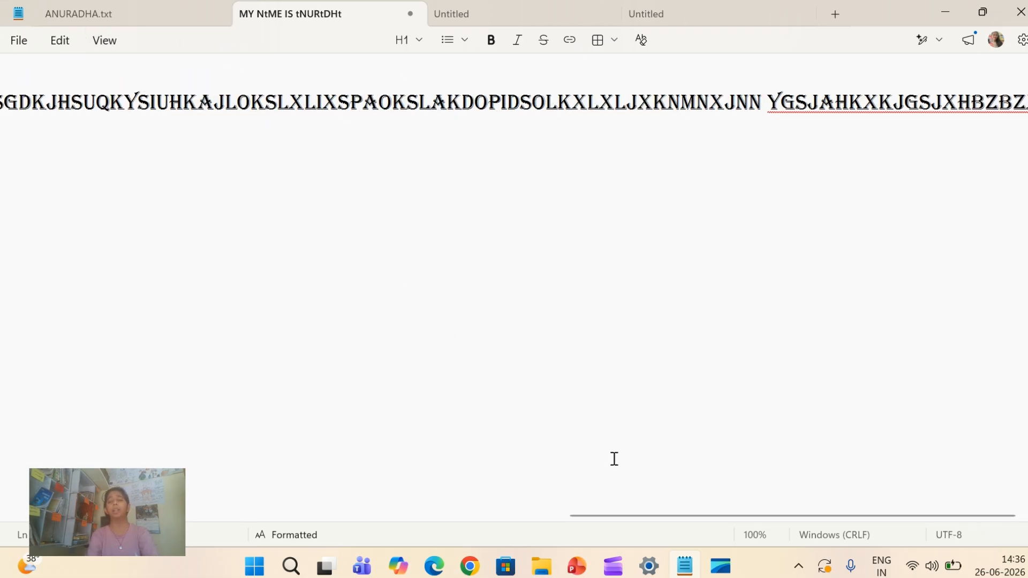
drag(615, 516, 73, 465)
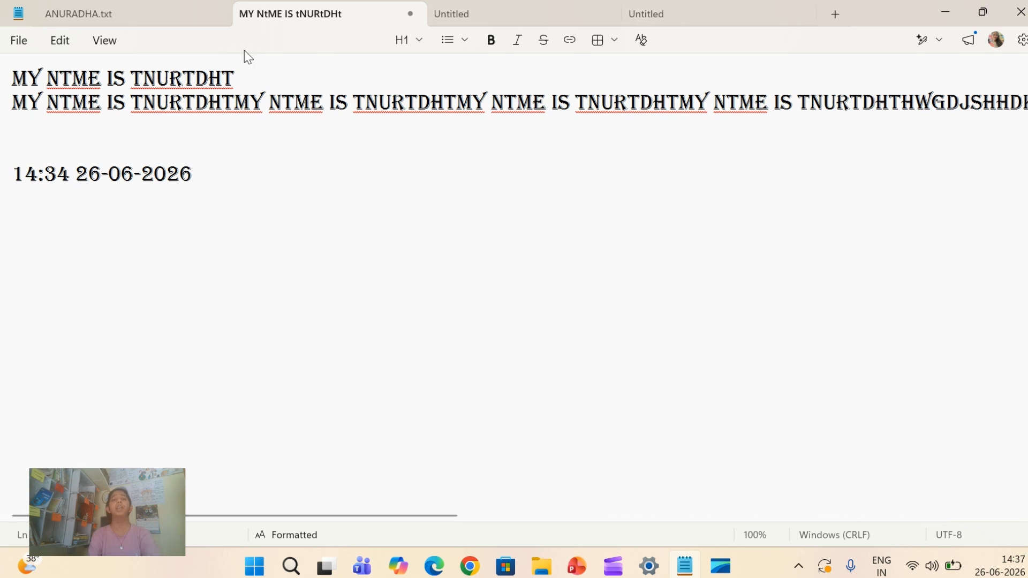
click(100, 45)
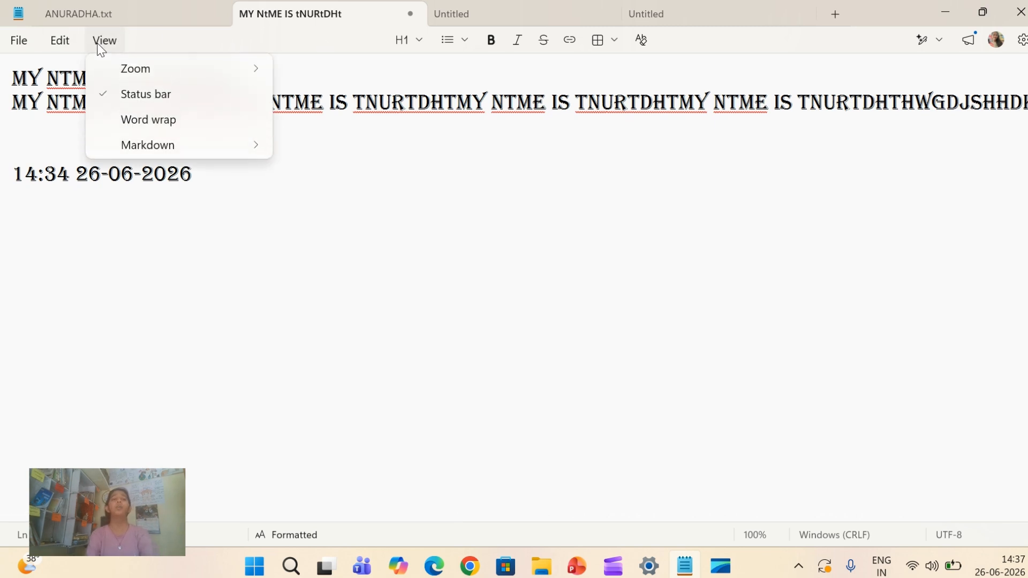
click(141, 120)
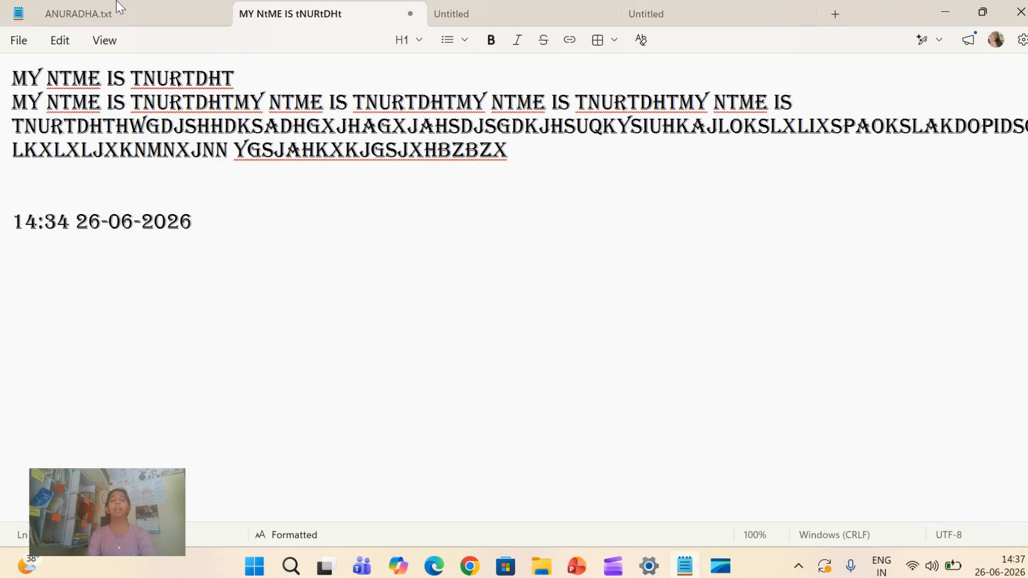
Step: Switch the document's Markdown view to Syntax and return it to Formatted
click(104, 54)
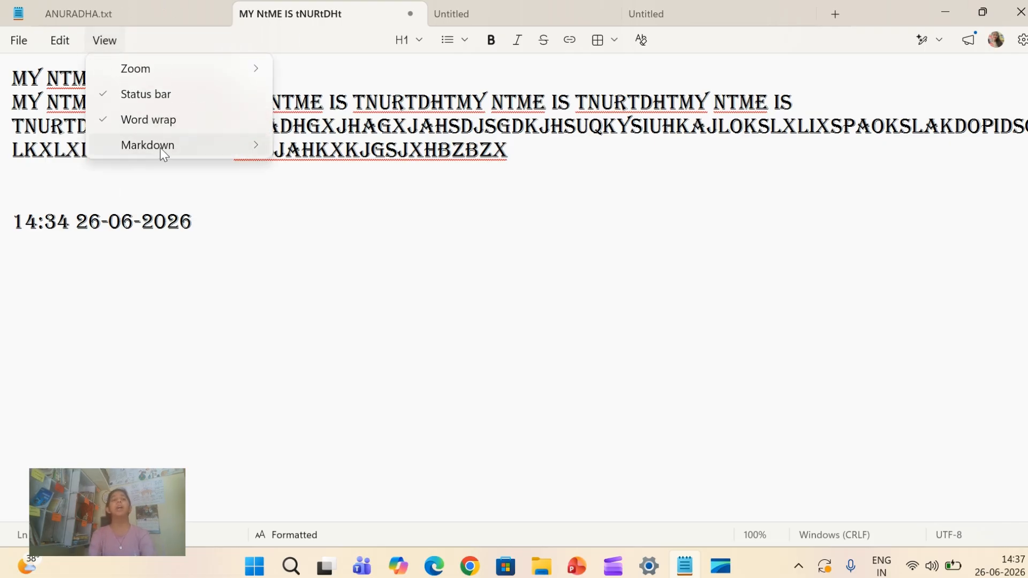
mouse_move(157, 148)
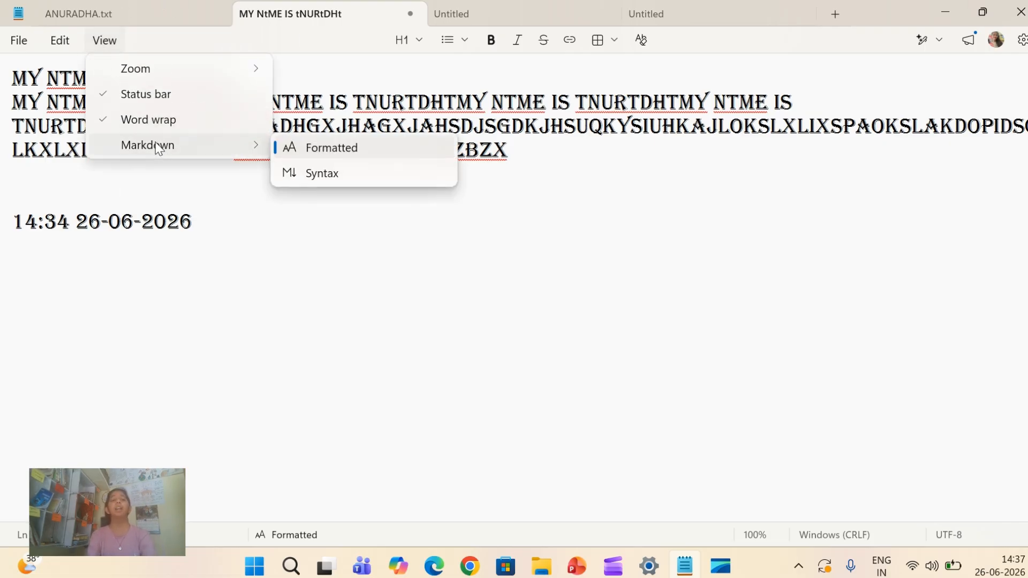
click(346, 170)
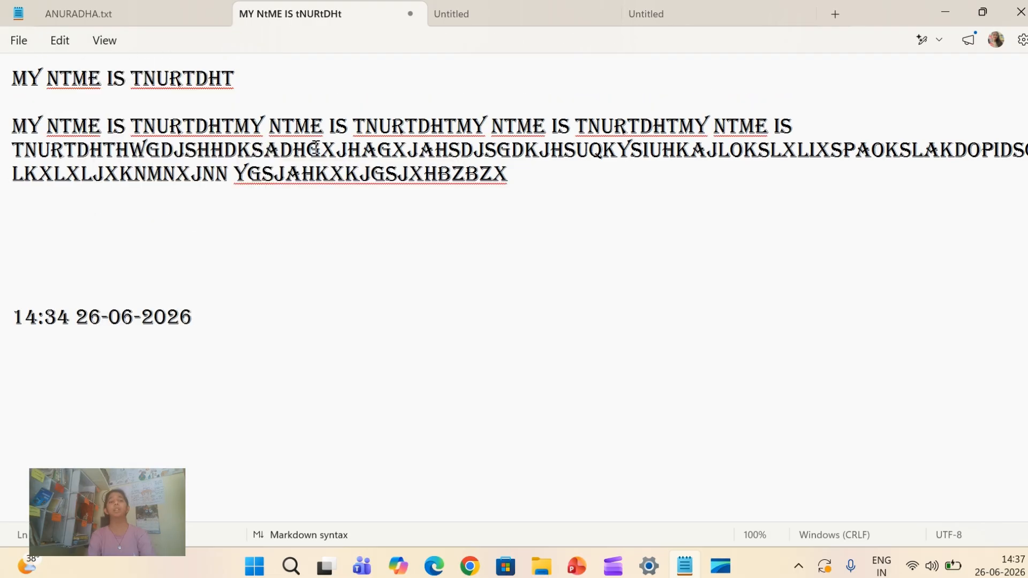
click(104, 41)
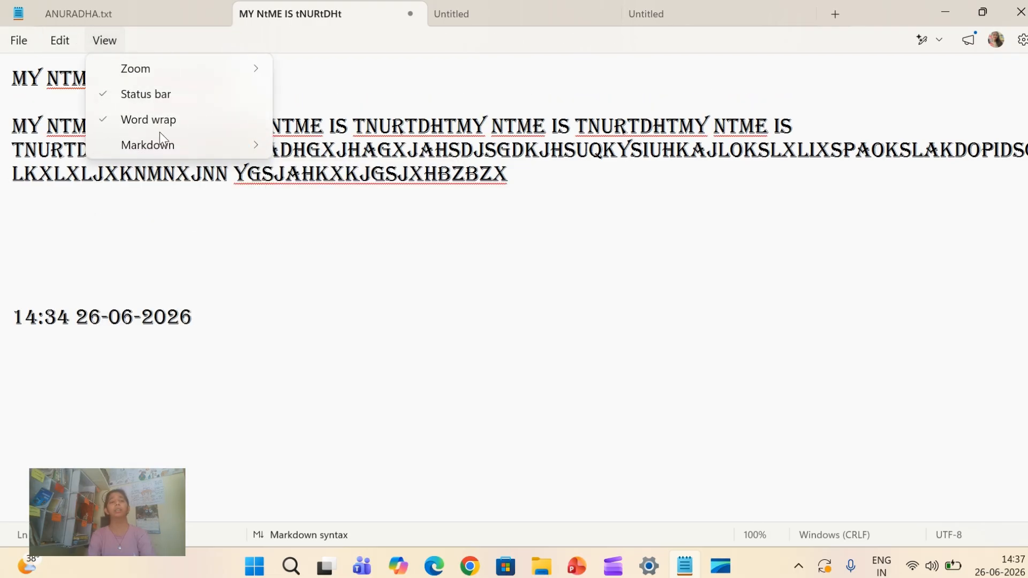
mouse_move(148, 145)
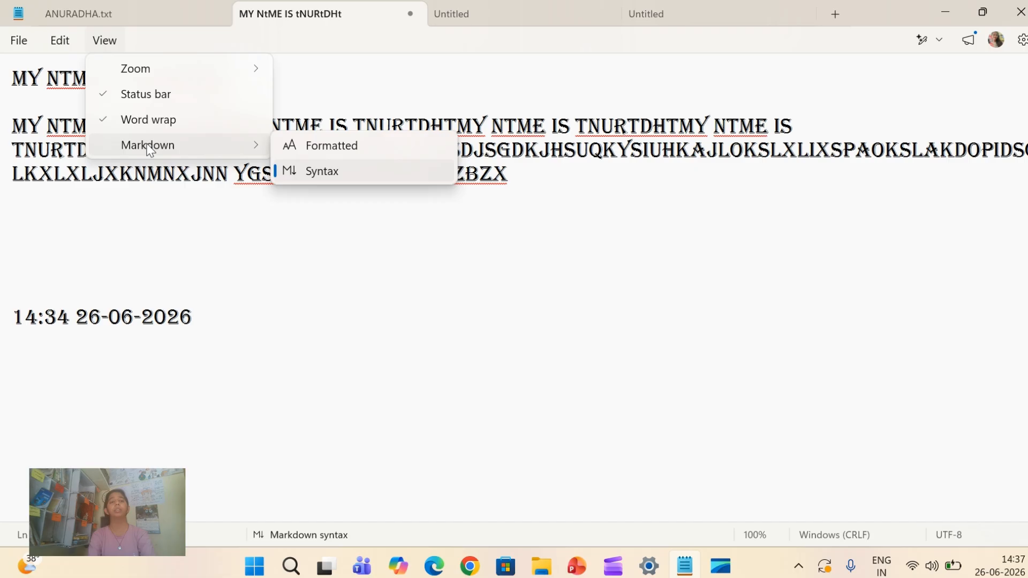
click(357, 155)
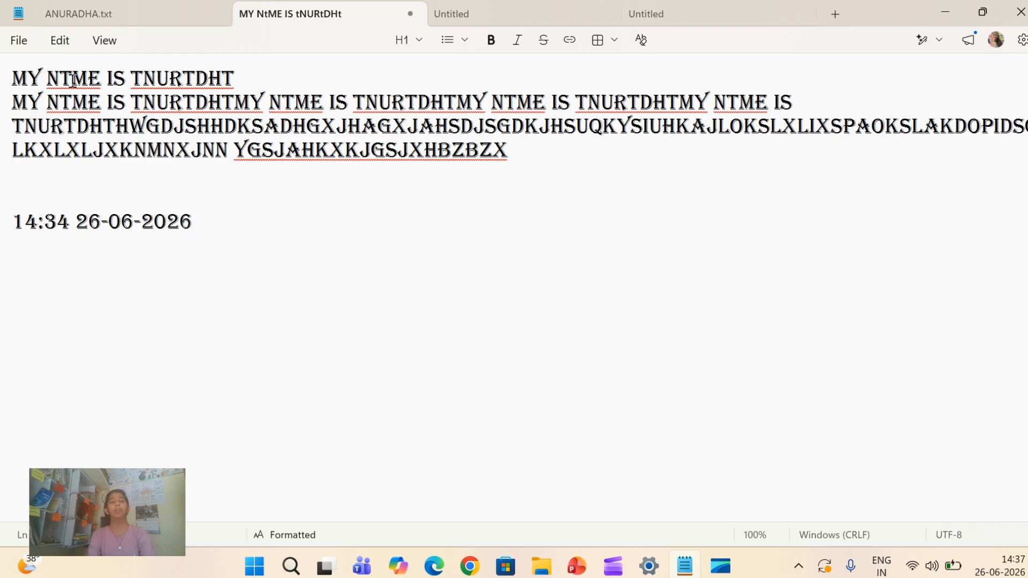
Step: Set the document's Markdown view to Syntax
click(105, 41)
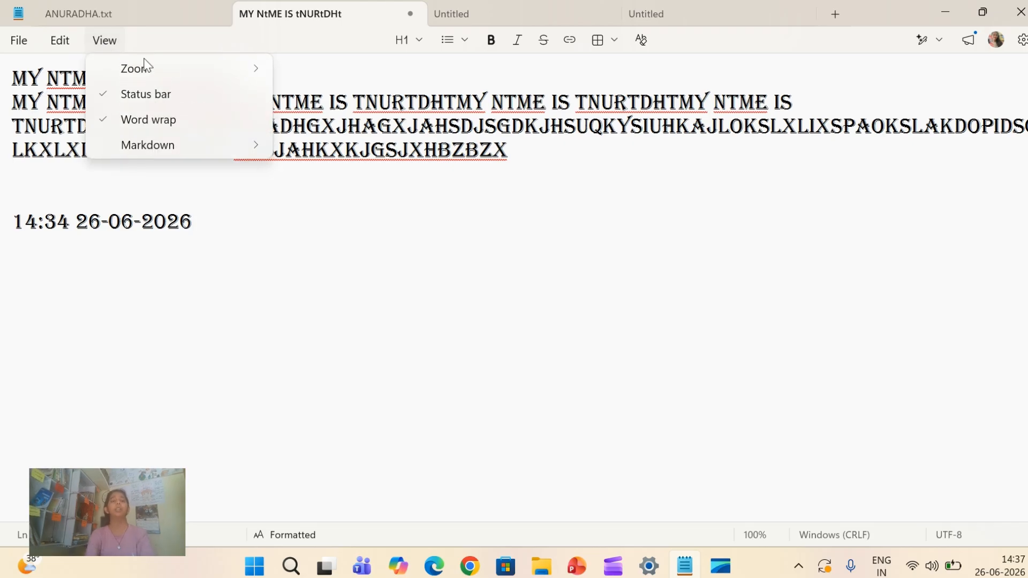
mouse_move(161, 145)
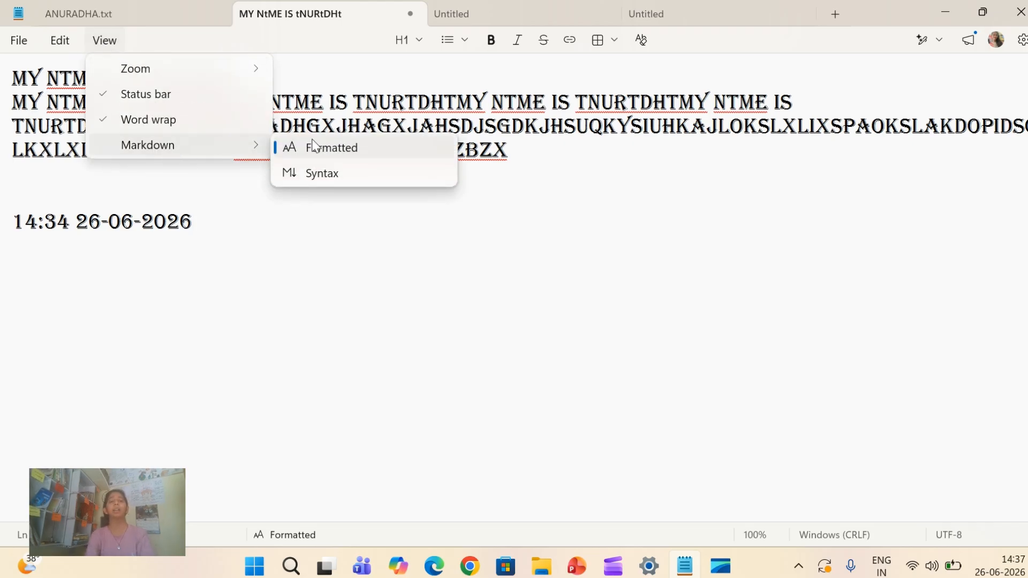
click(335, 172)
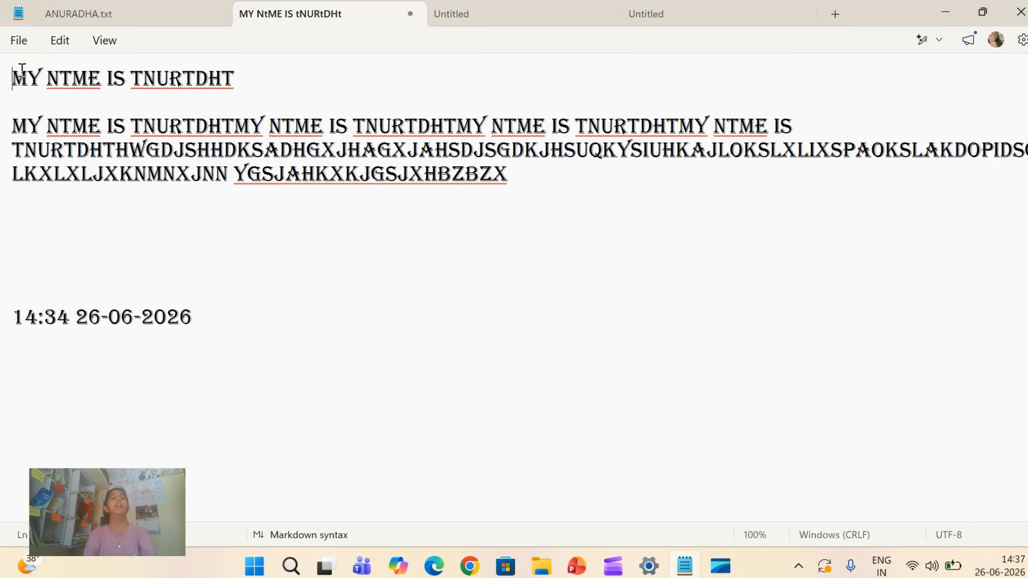
click(18, 39)
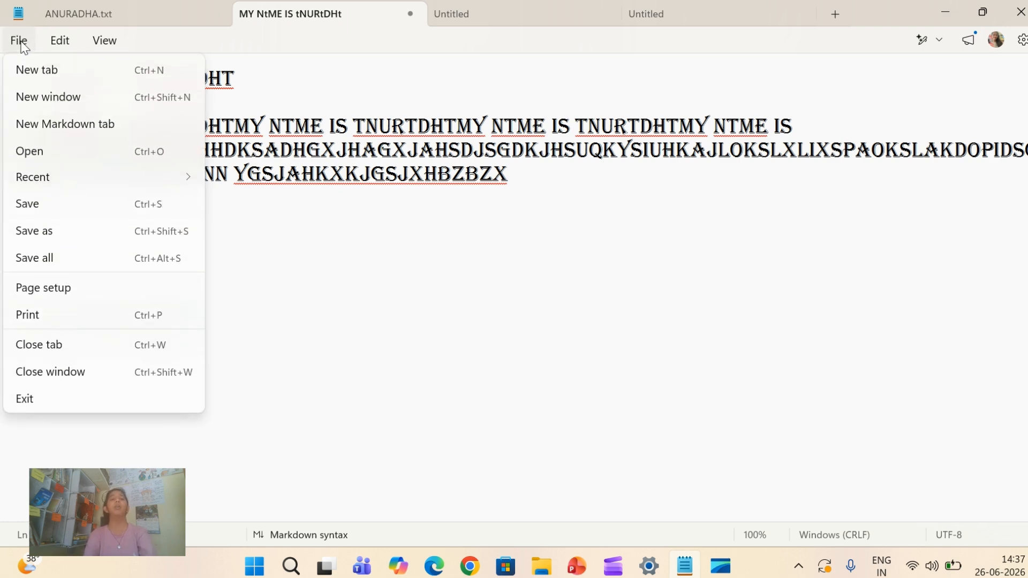
click(106, 45)
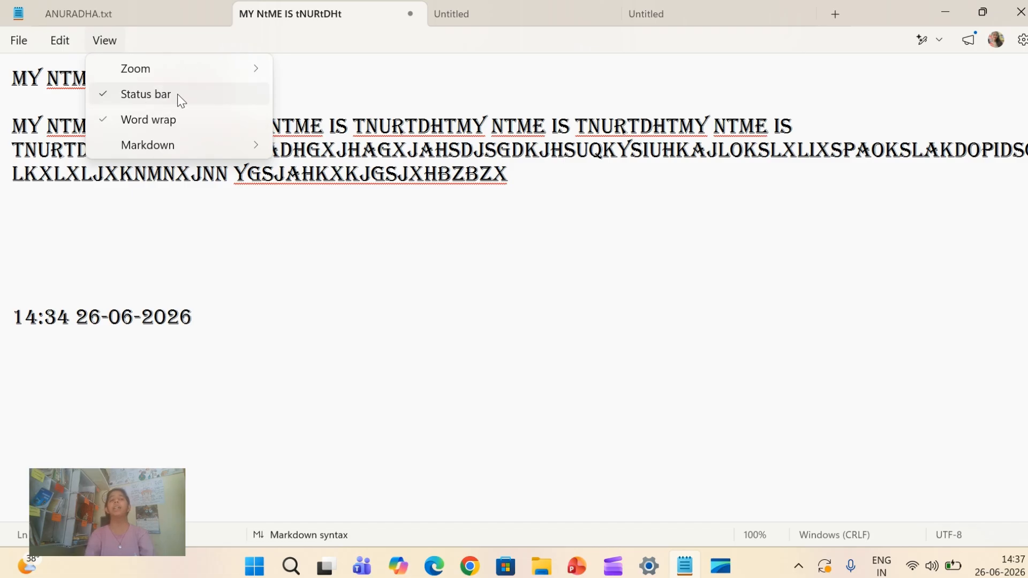
mouse_move(163, 63)
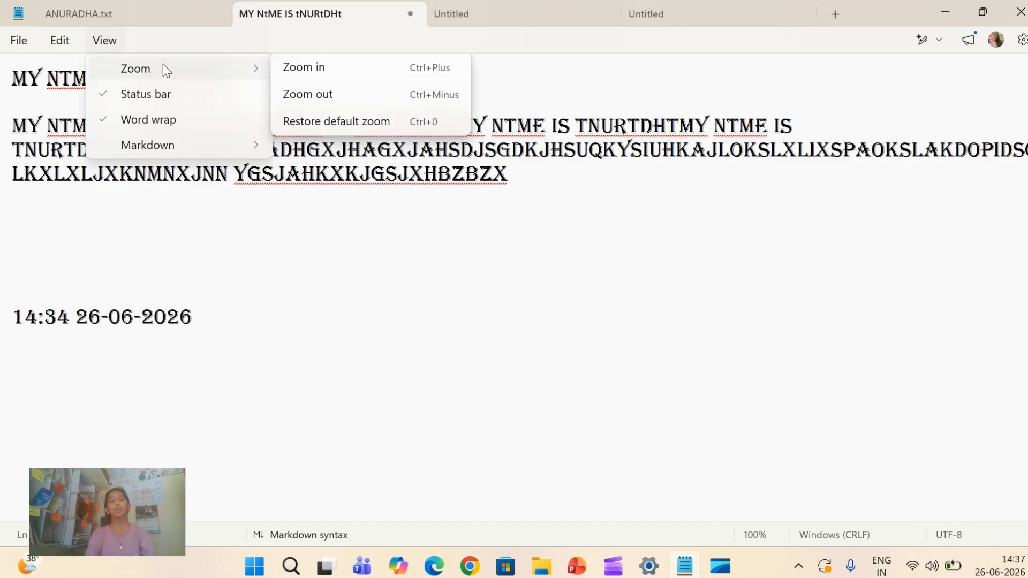
click(286, 299)
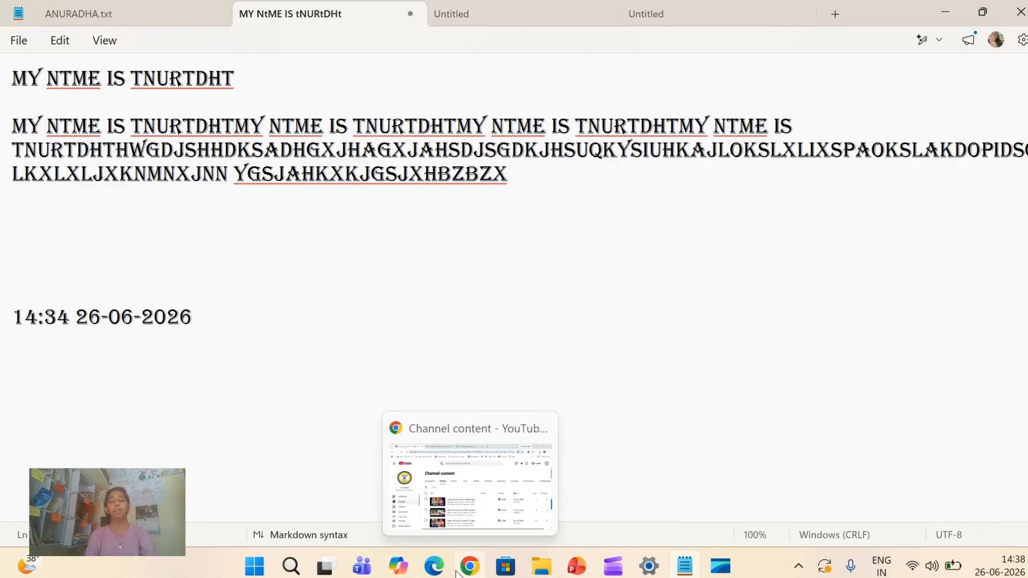
Step: Switch to Microsoft Edge and bring up the RSCPI NOTEPAD.pdf notes on page 1
mouse_move(438, 572)
click(428, 517)
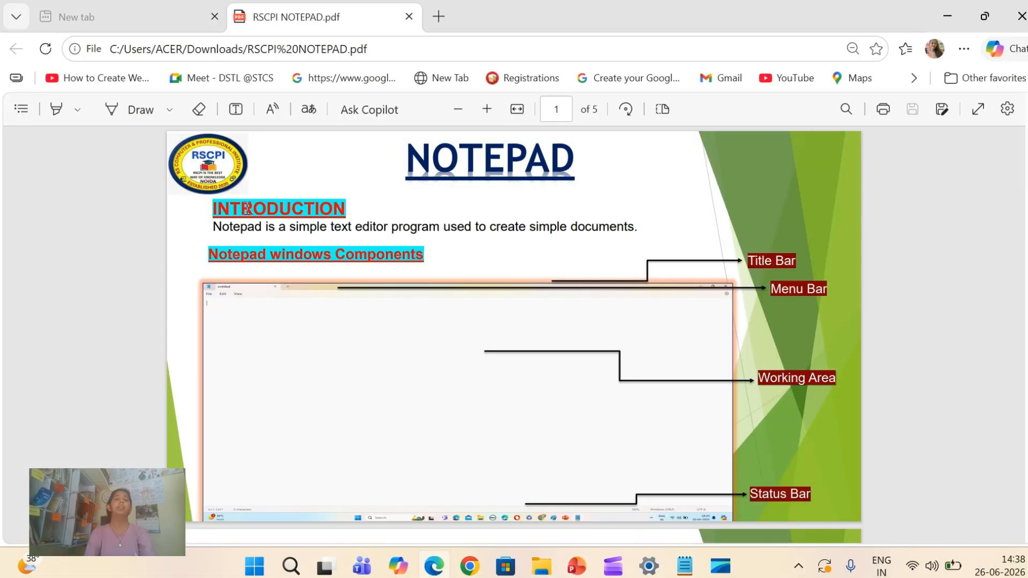